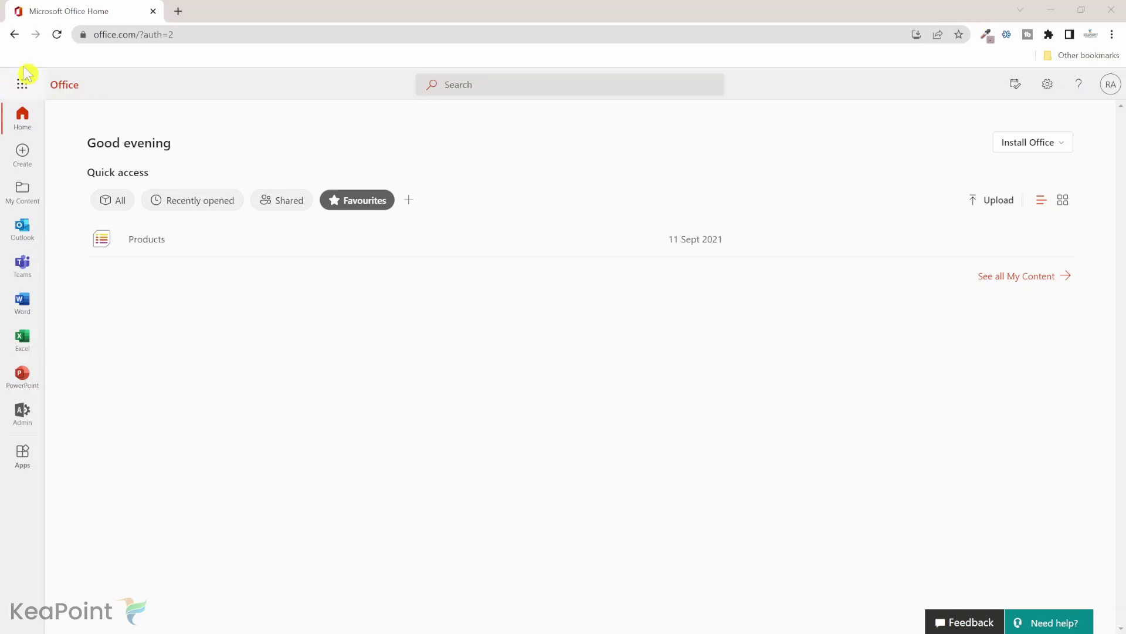
left_click(179, 11)
type("https://YourTenant.sharepoint.com/sites/contenttypehub")
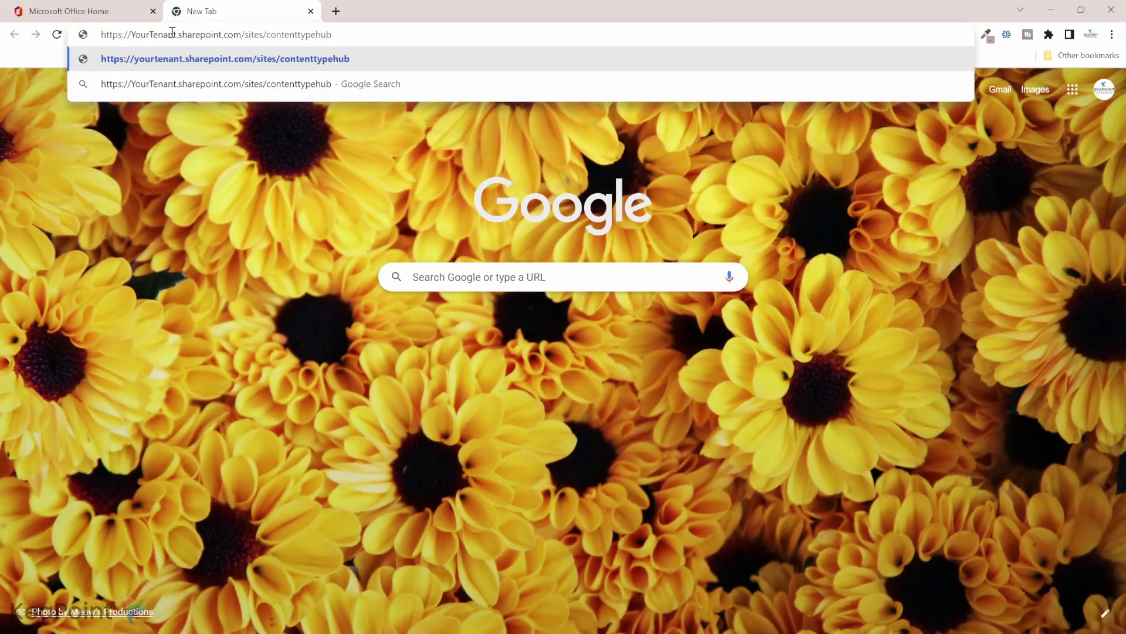
left_click_drag(178, 34, 133, 35)
type("azizltd")
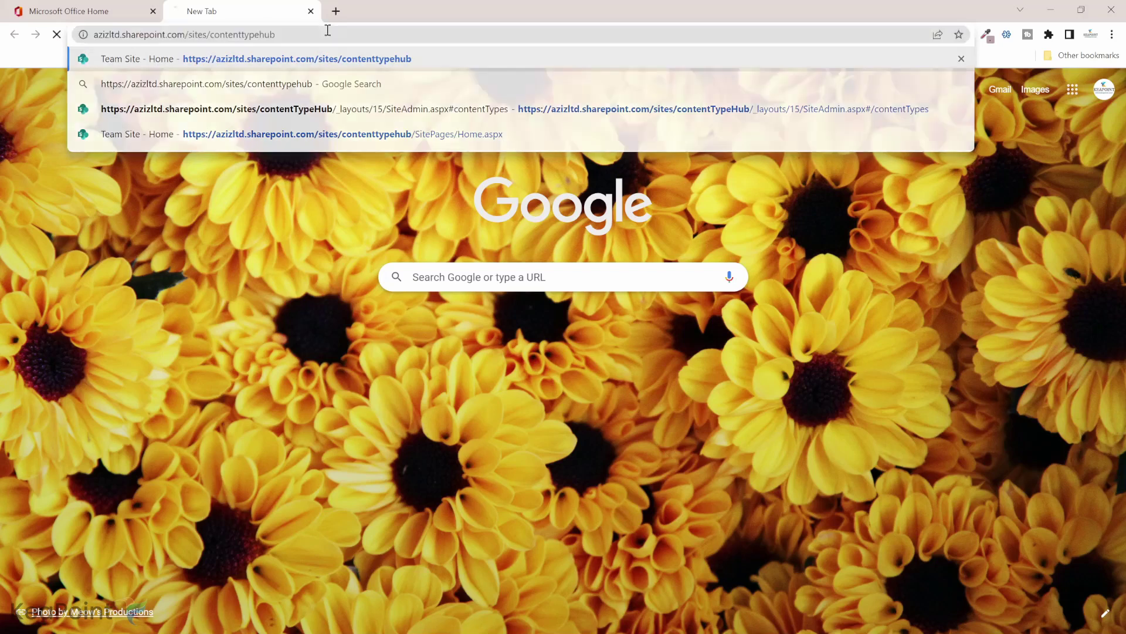
key("Return")
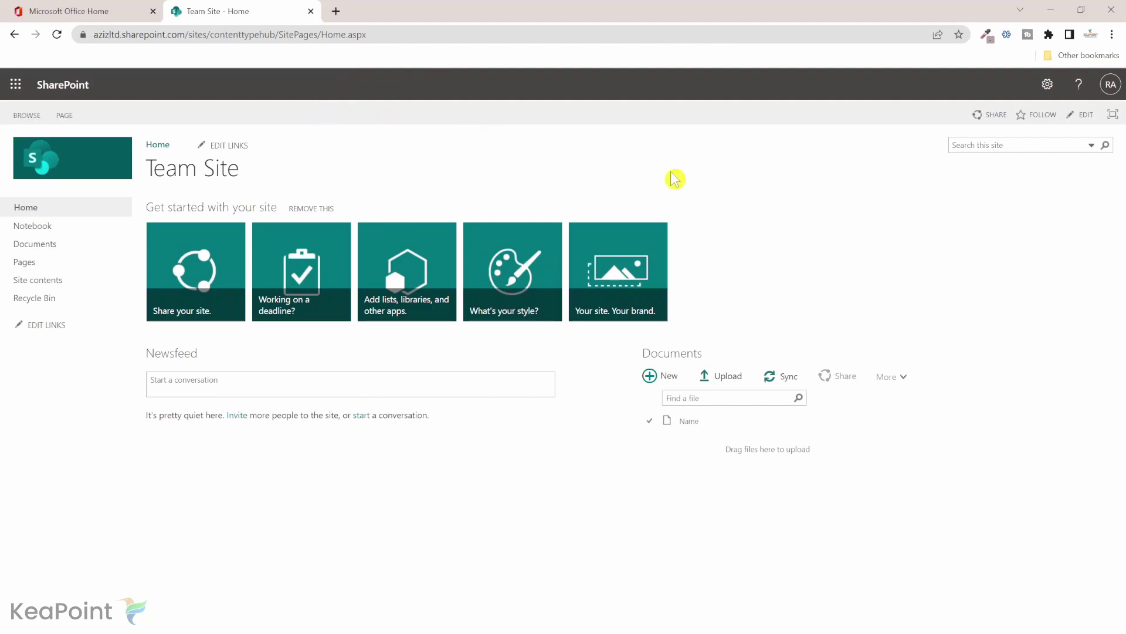
Open the content type hub's site settings and display its site content types.
left_click(1054, 88)
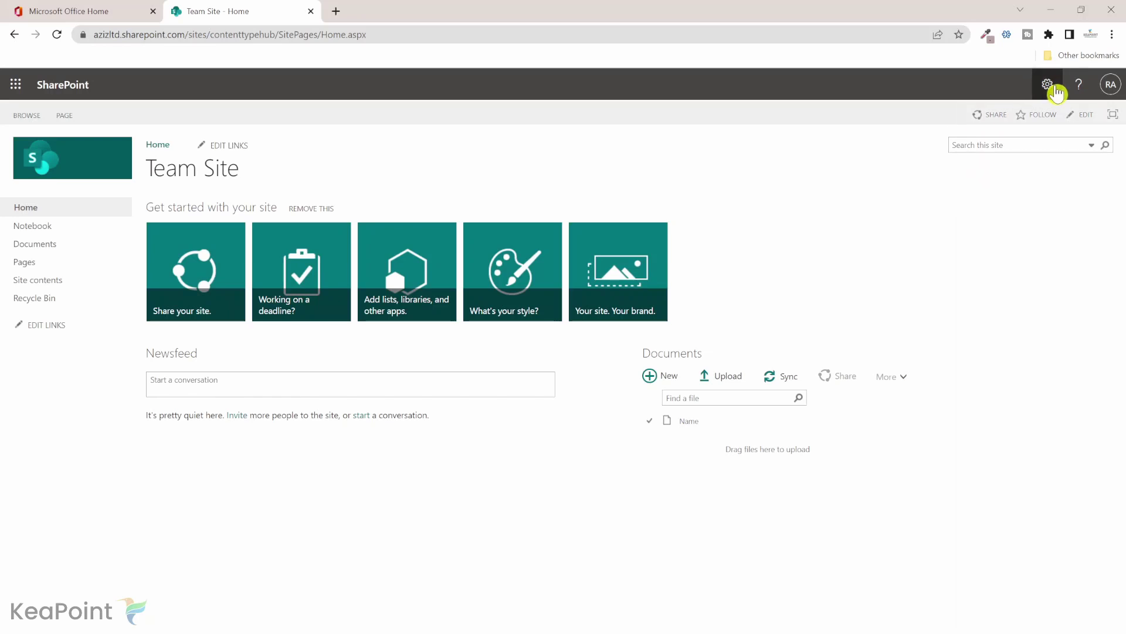
left_click(968, 271)
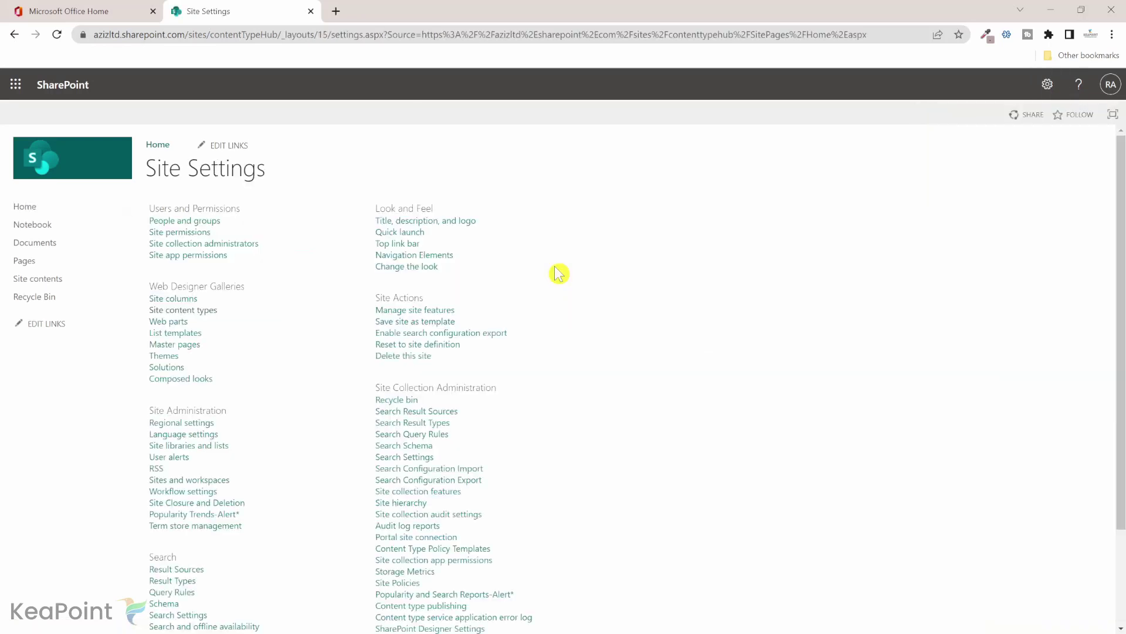
left_click(199, 312)
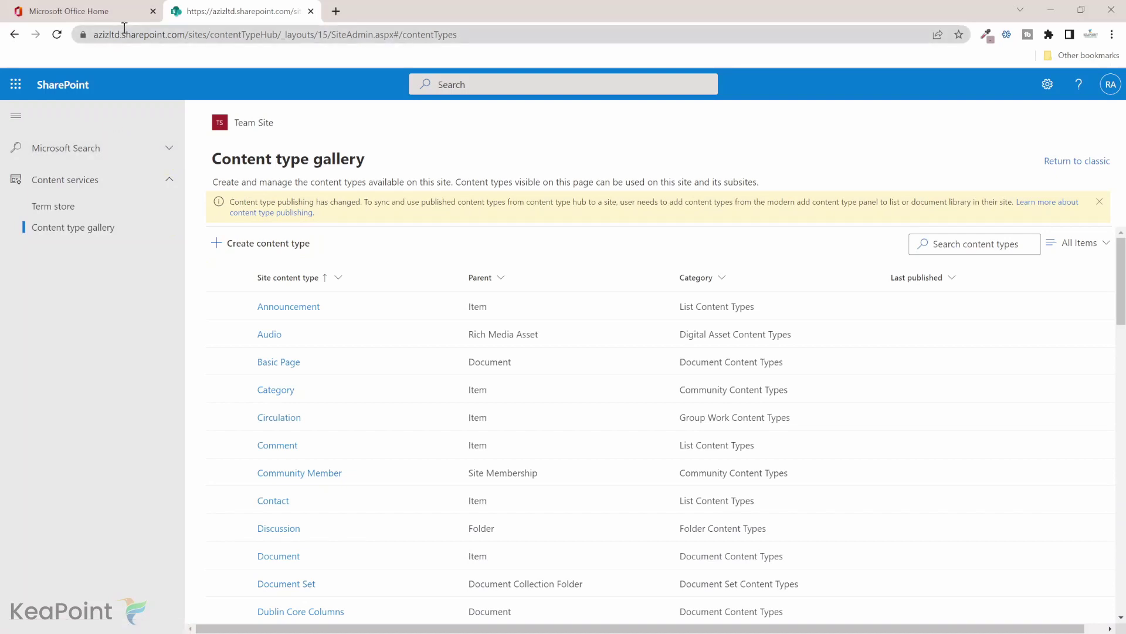
From Microsoft Office Home, go through the Microsoft 365 admin center to the SharePoint admin center's content type gallery.
left_click(75, 13)
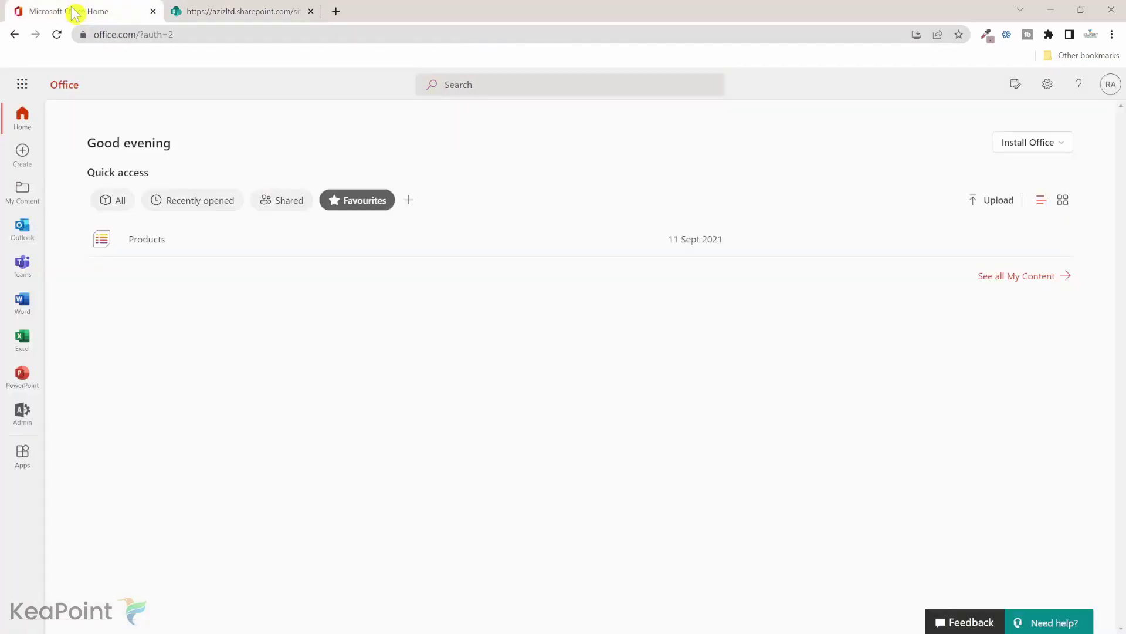
left_click(25, 89)
left_click(141, 304)
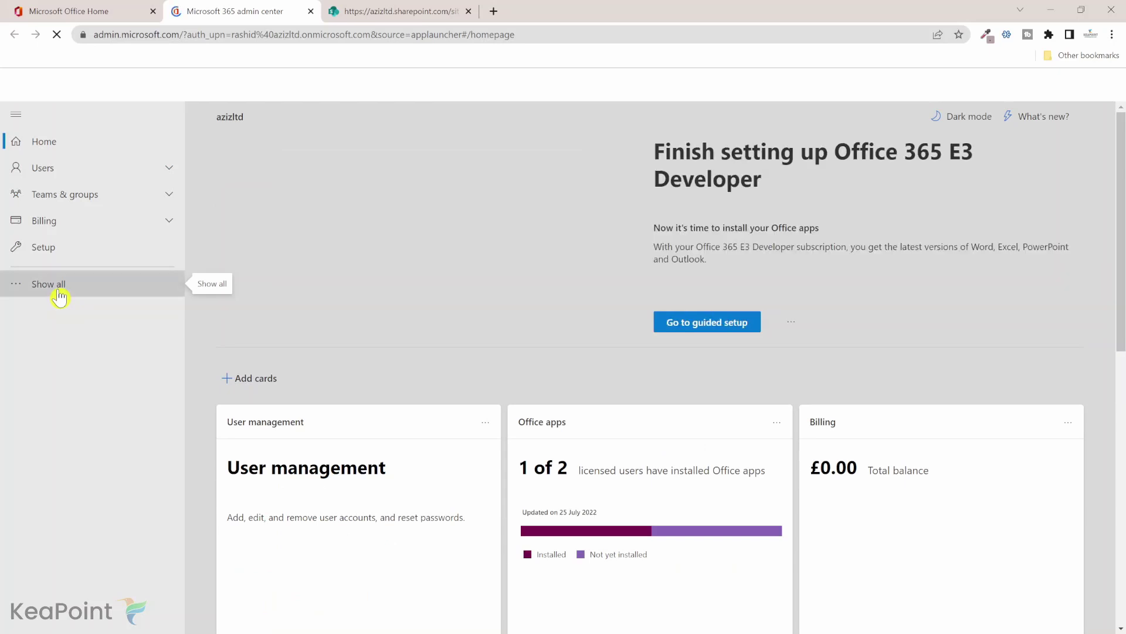
left_click(59, 298)
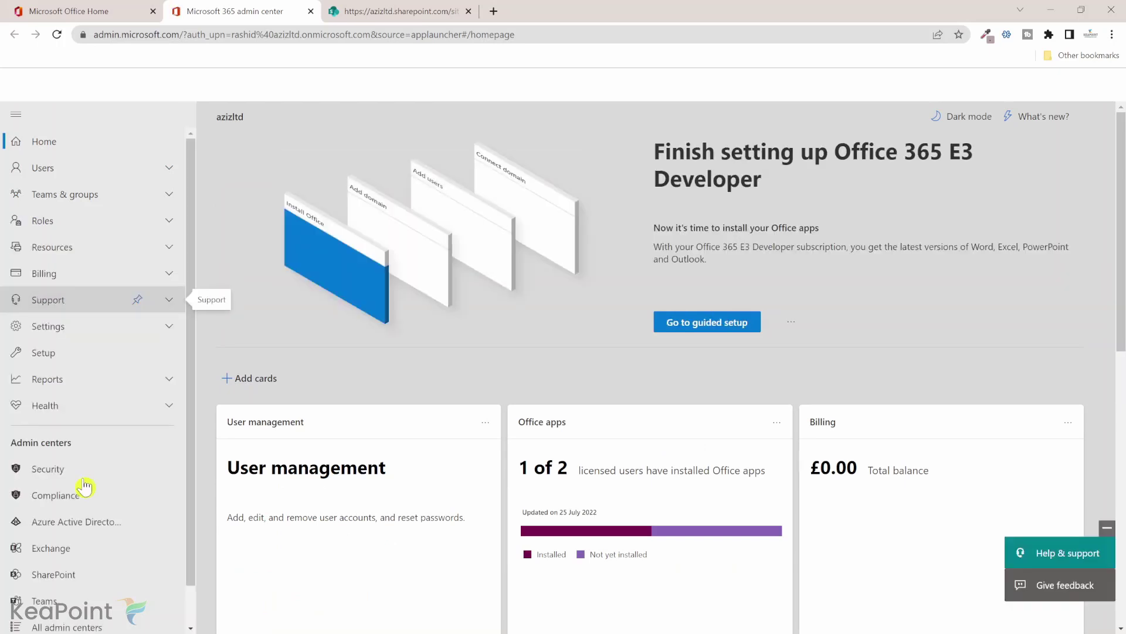
left_click(69, 581)
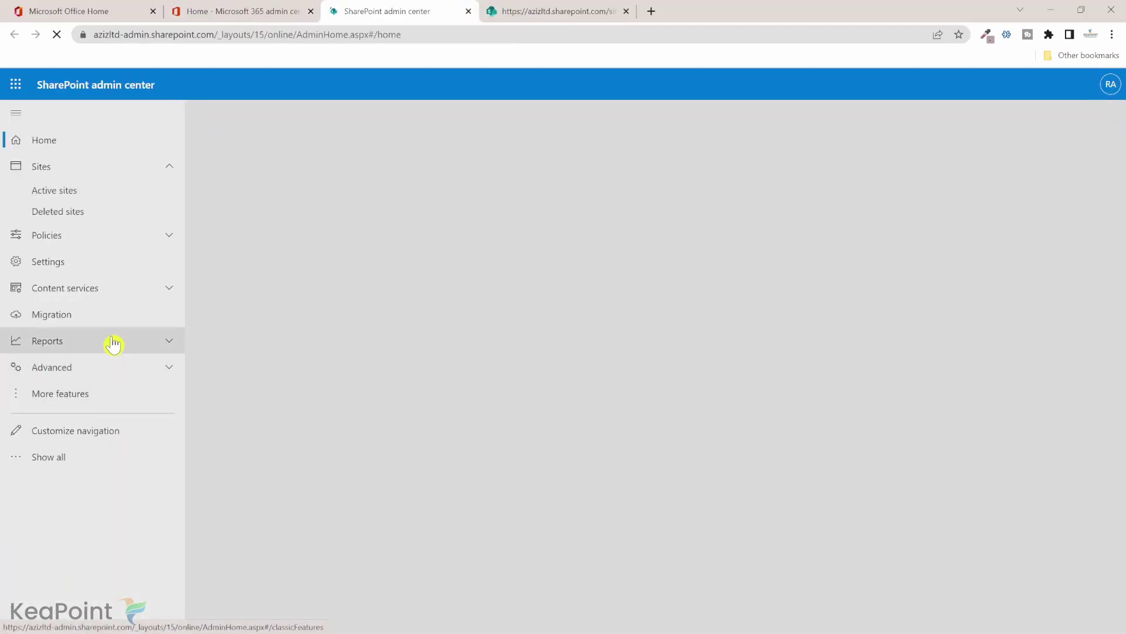
left_click(158, 299)
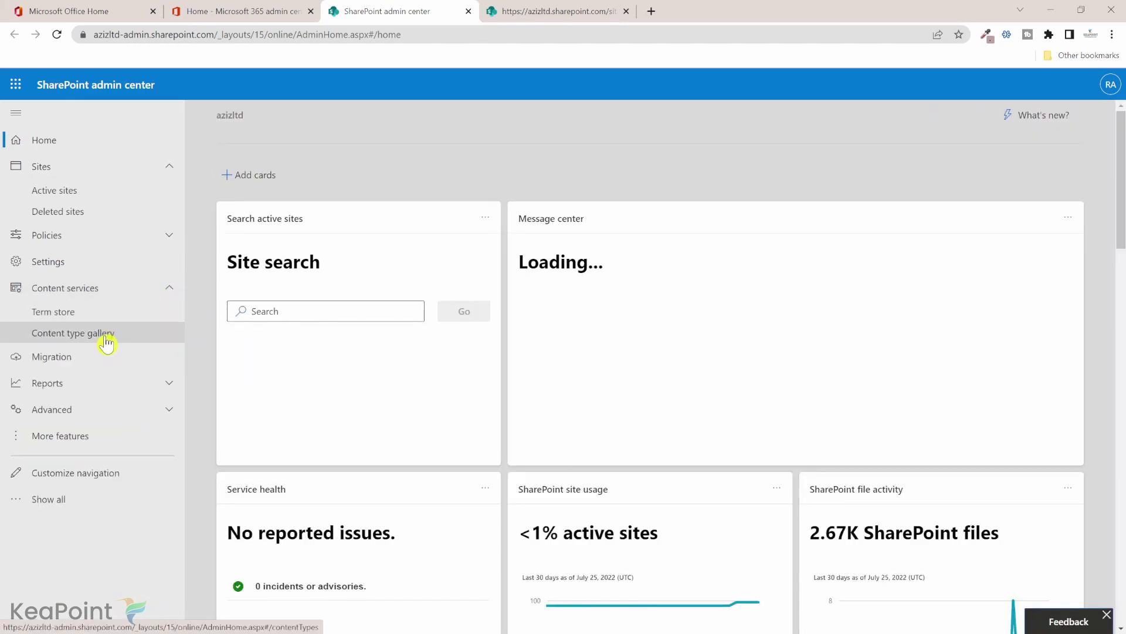
left_click(107, 344)
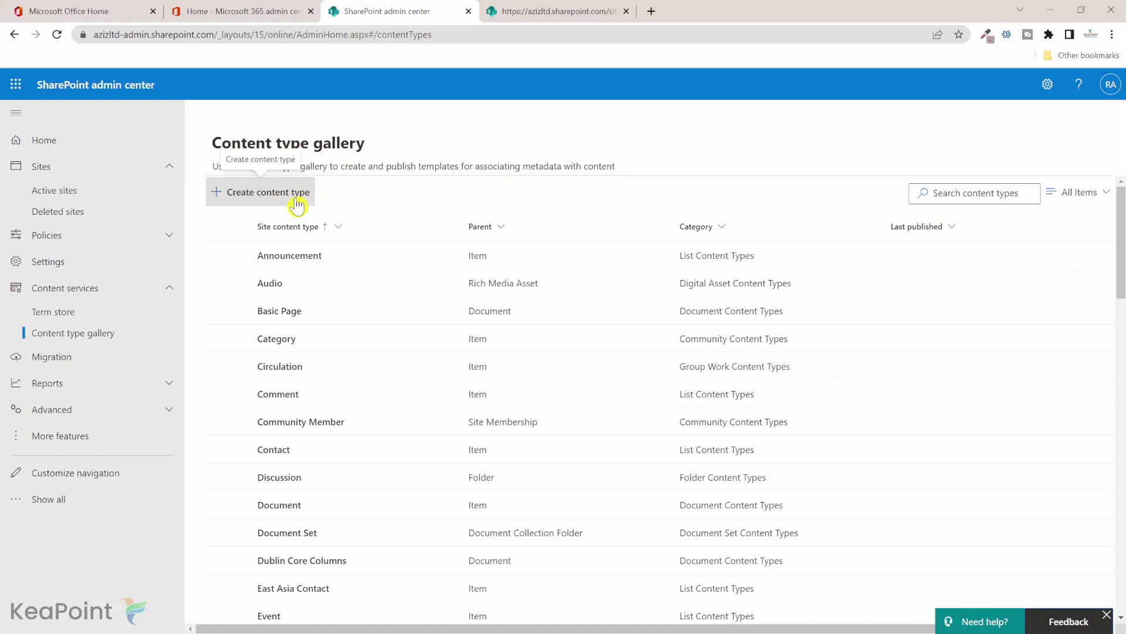
Create a content type named Accounting, using Document Content Types as the parent category and Document as the parent content type.
left_click(261, 201)
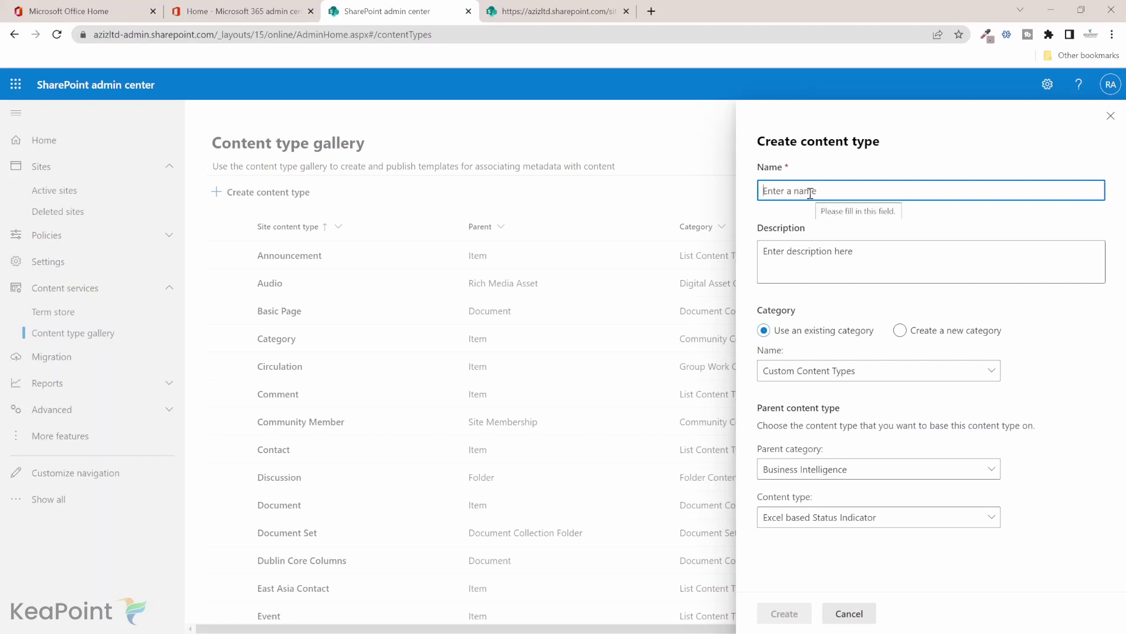
type("Accounting")
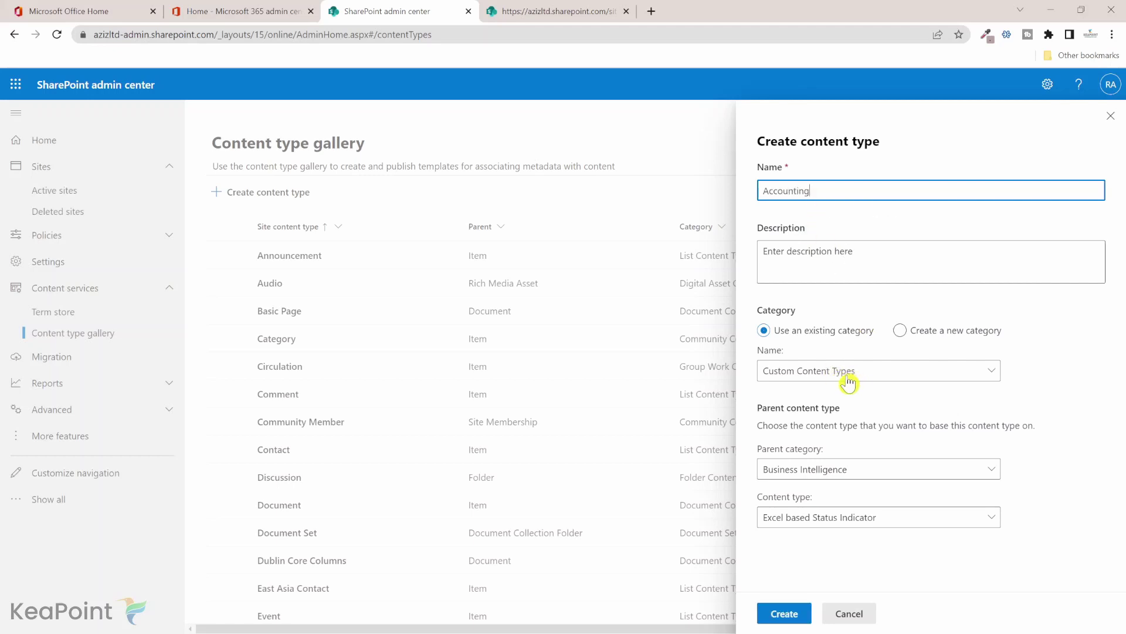
left_click(847, 474)
left_click(847, 474)
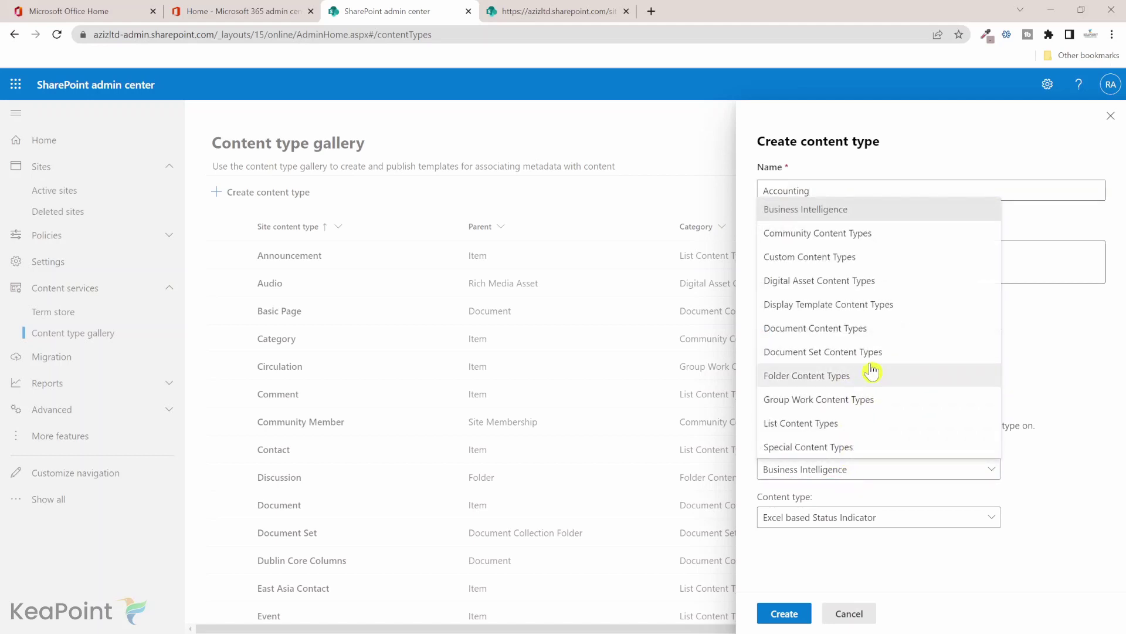
left_click(869, 328)
left_click(832, 515)
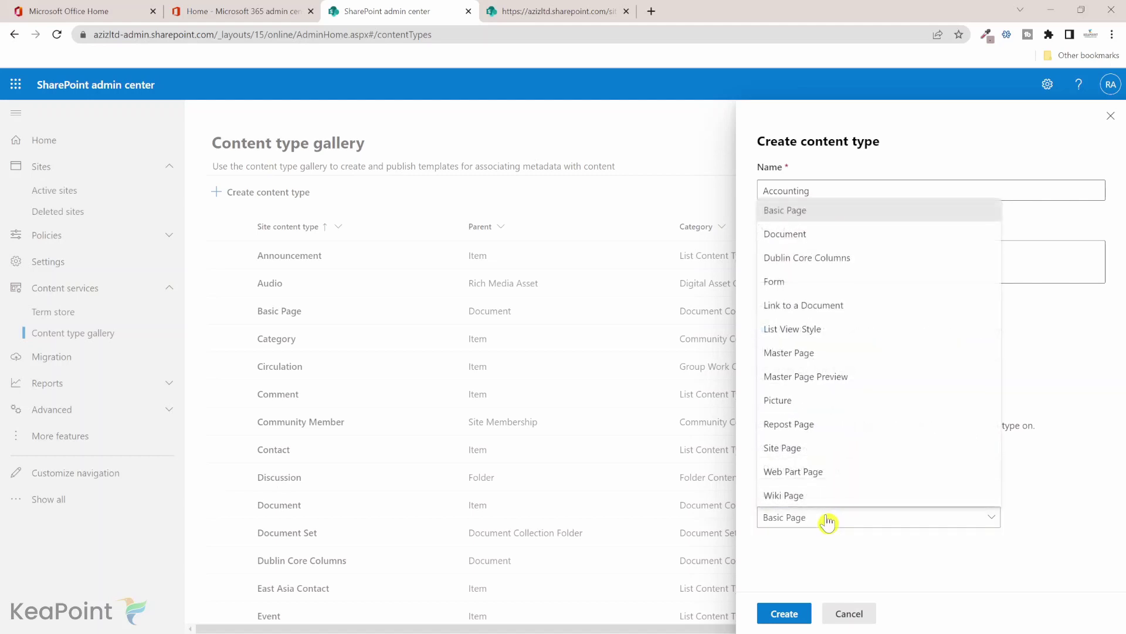
left_click(815, 236)
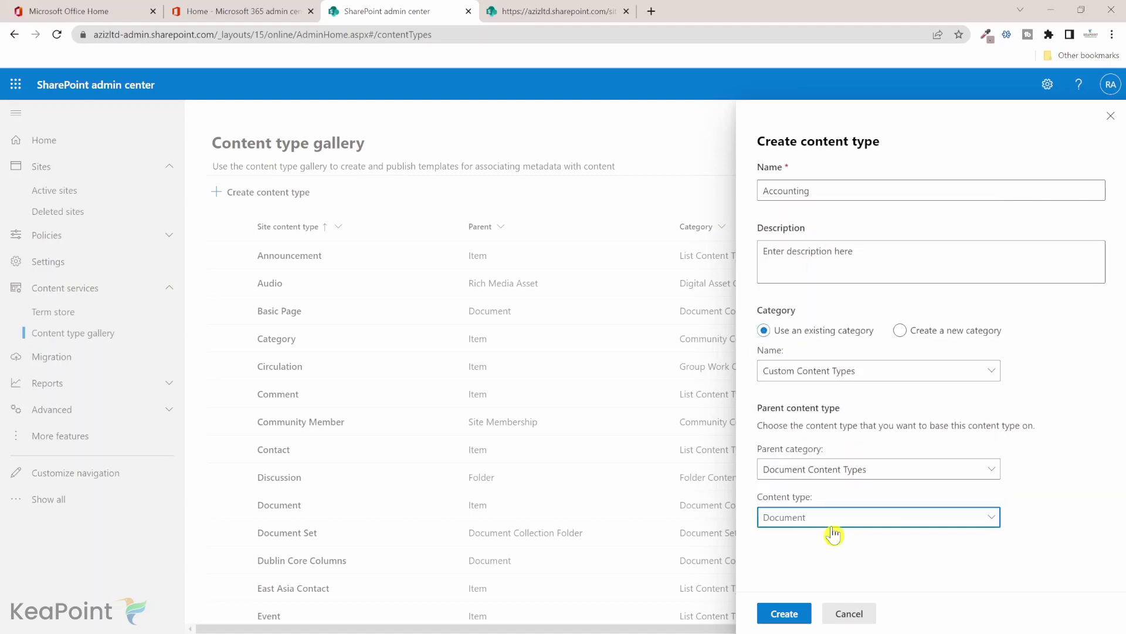
left_click(794, 616)
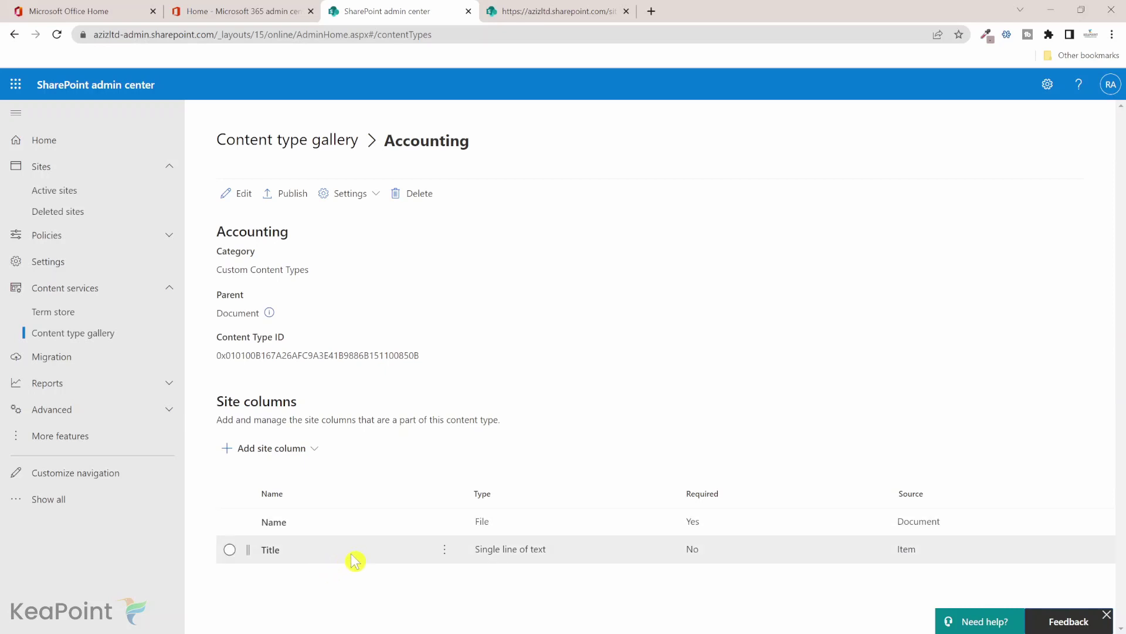
Add the existing site columns Department and Description (from Custom Columns) to the Accounting content type and save.
left_click(315, 459)
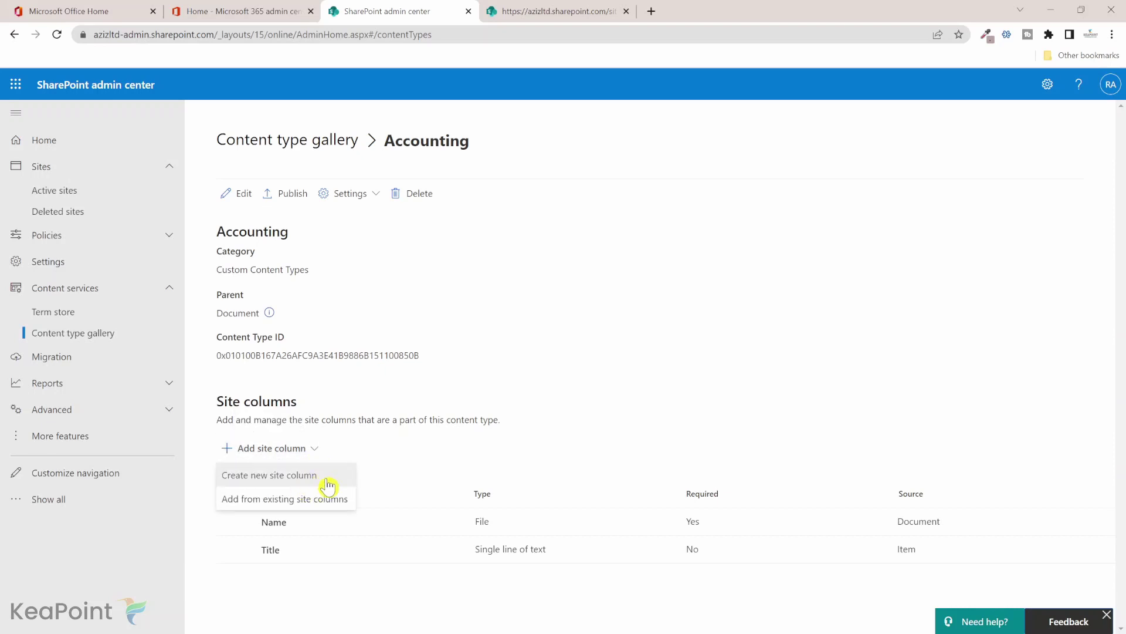
left_click(302, 502)
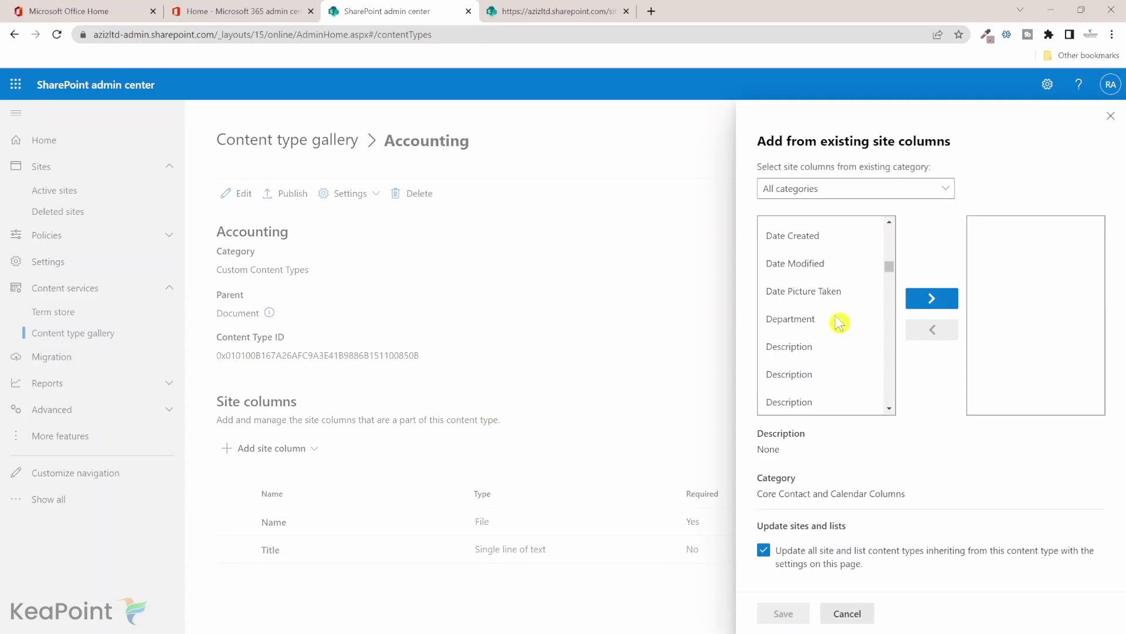
left_click(820, 324)
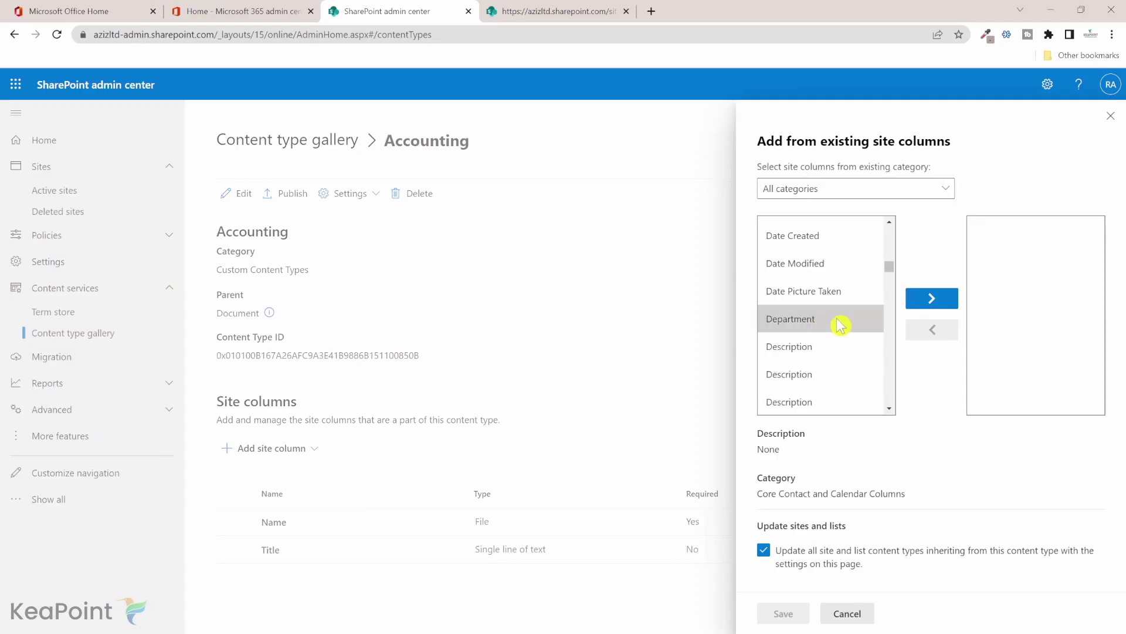
left_click(937, 304)
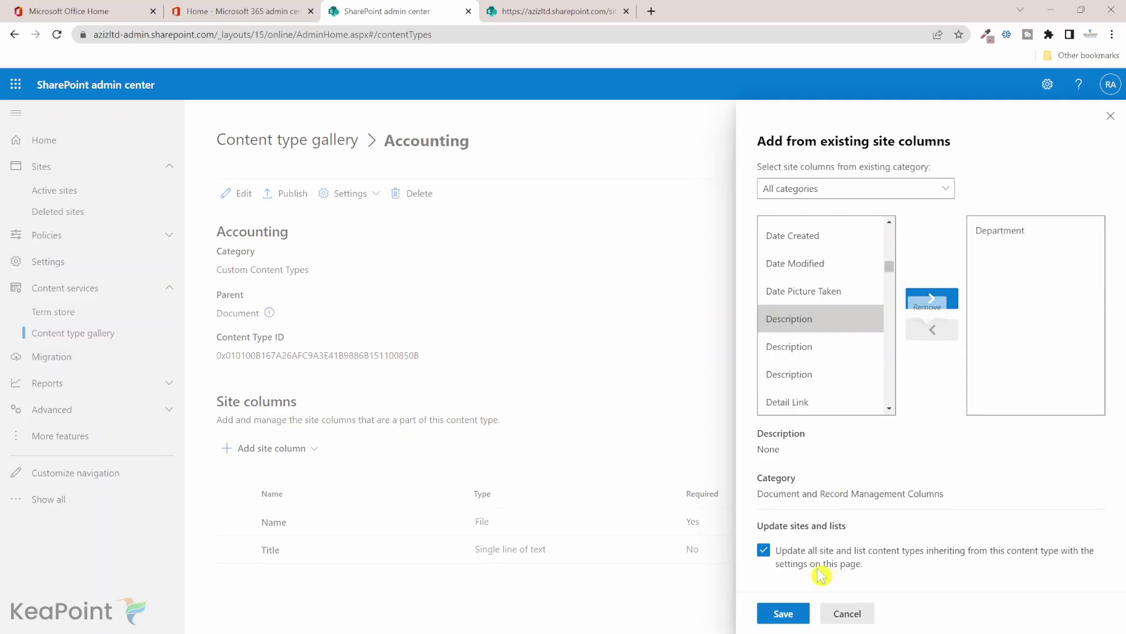
left_click(819, 380)
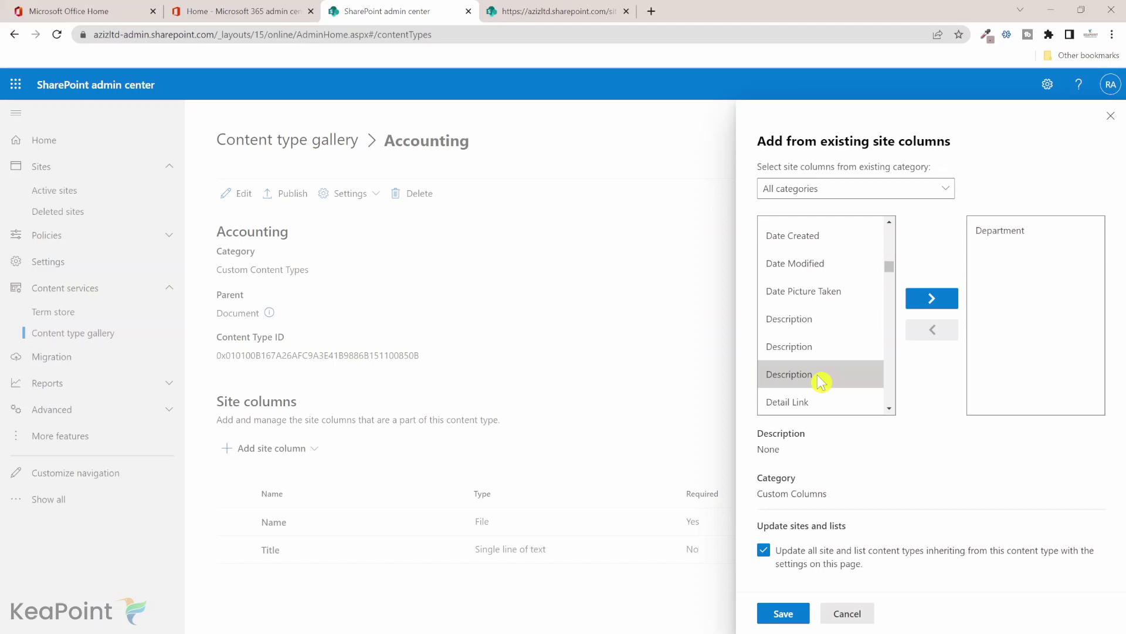
left_click(928, 304)
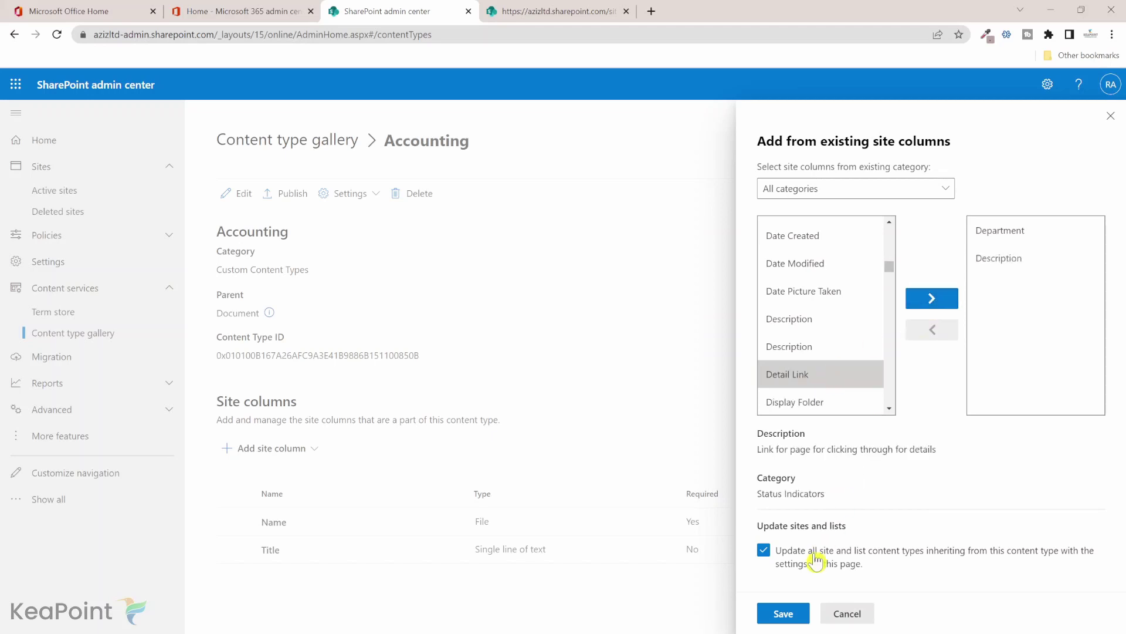
left_click(784, 614)
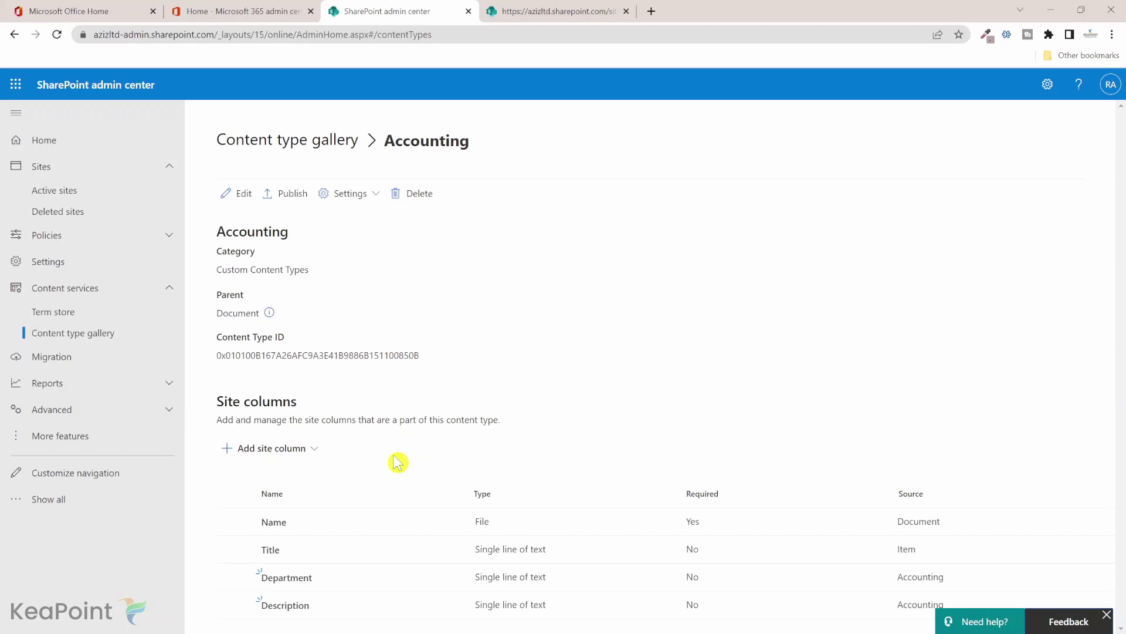
Publish the Accounting content type to all sites in the organization, then review its publishing options without changing them.
left_click(293, 207)
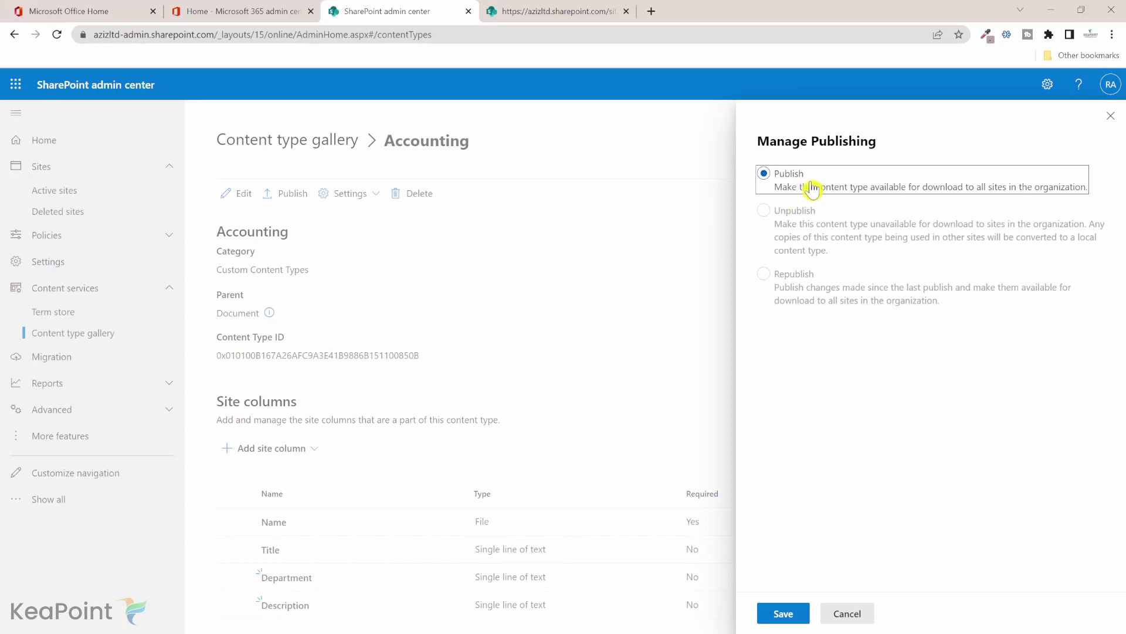
left_click(792, 621)
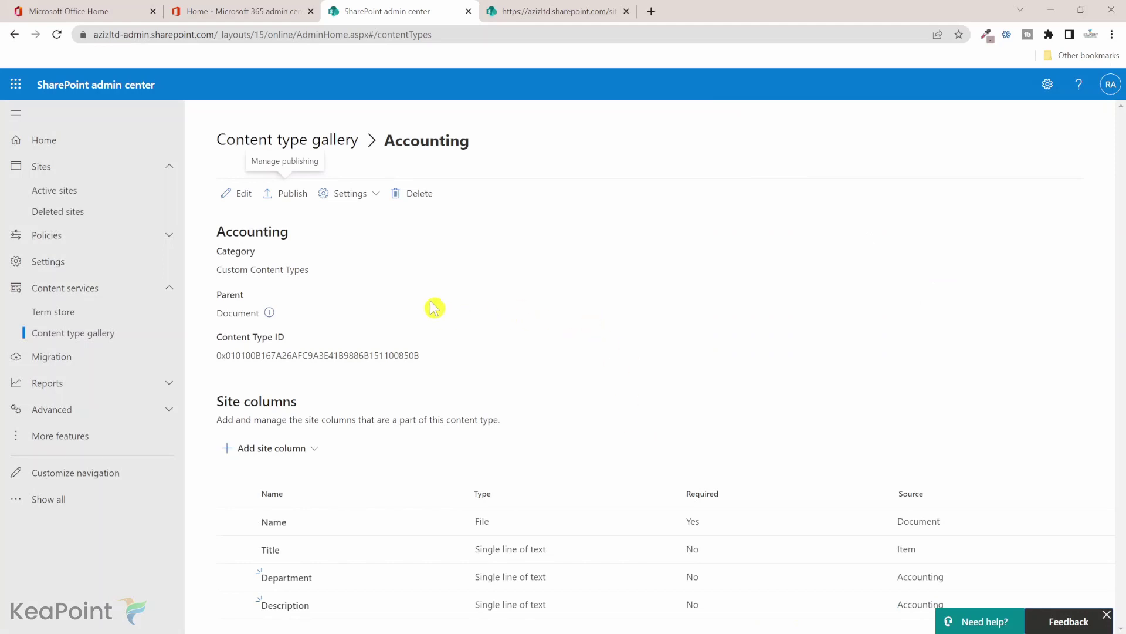
left_click(291, 202)
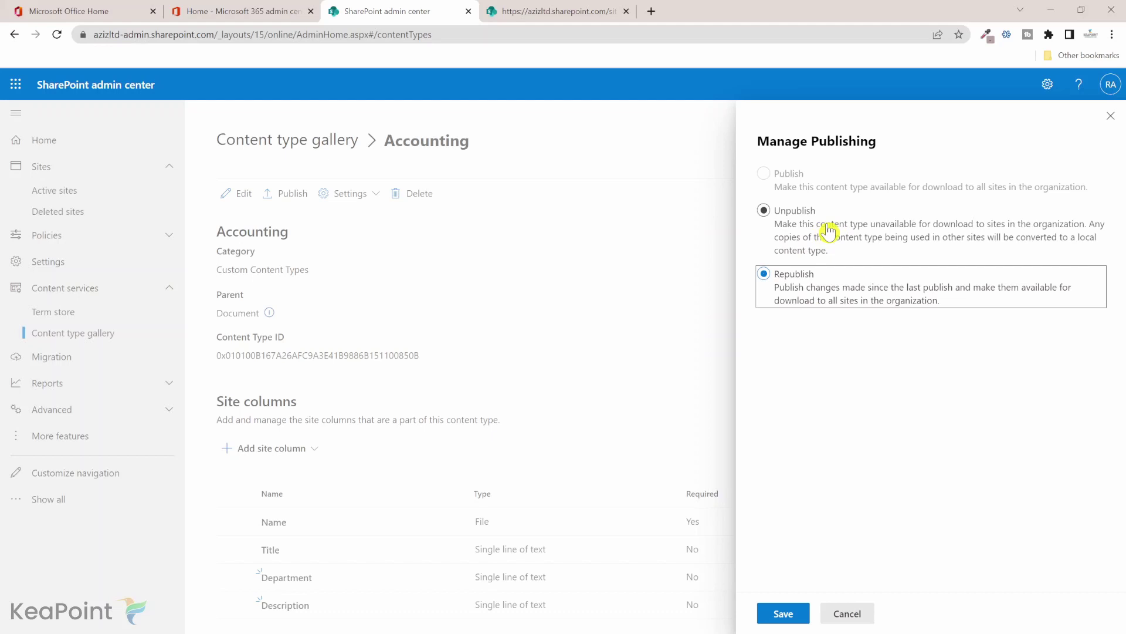
left_click(847, 613)
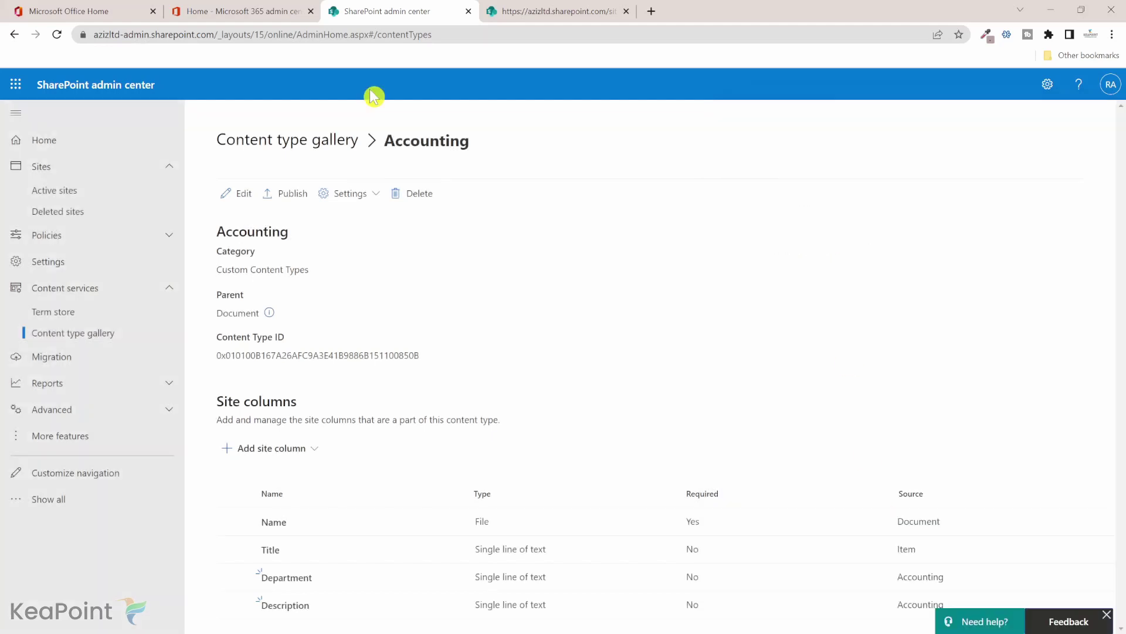
Open the Aviva site in SharePoint from Microsoft Office Home and display its site contents.
left_click(233, 11)
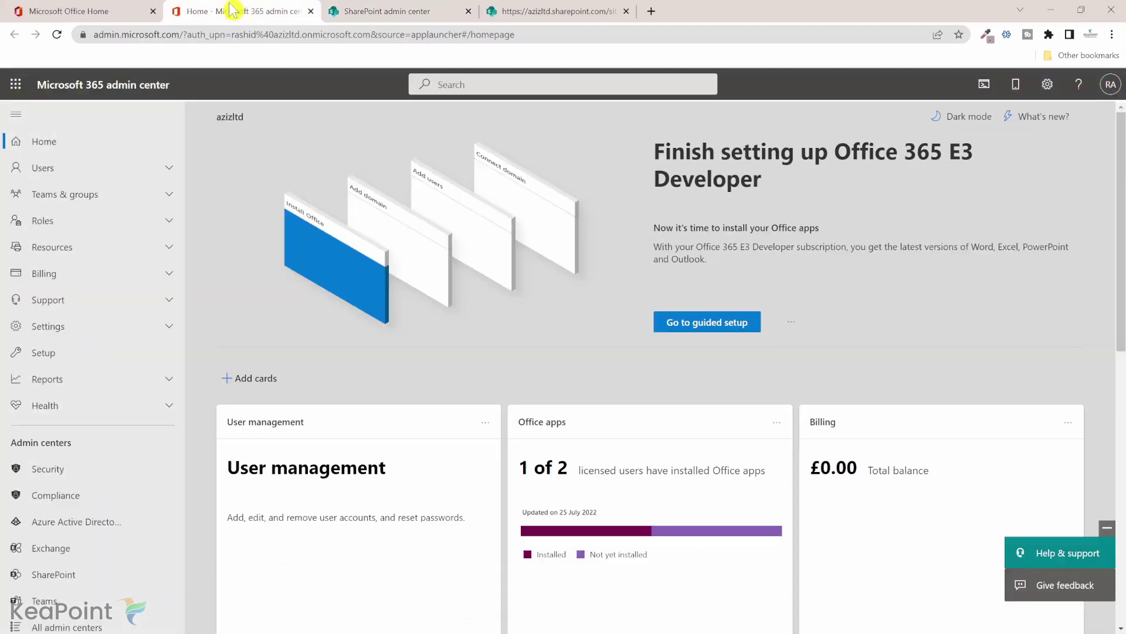
left_click(82, 10)
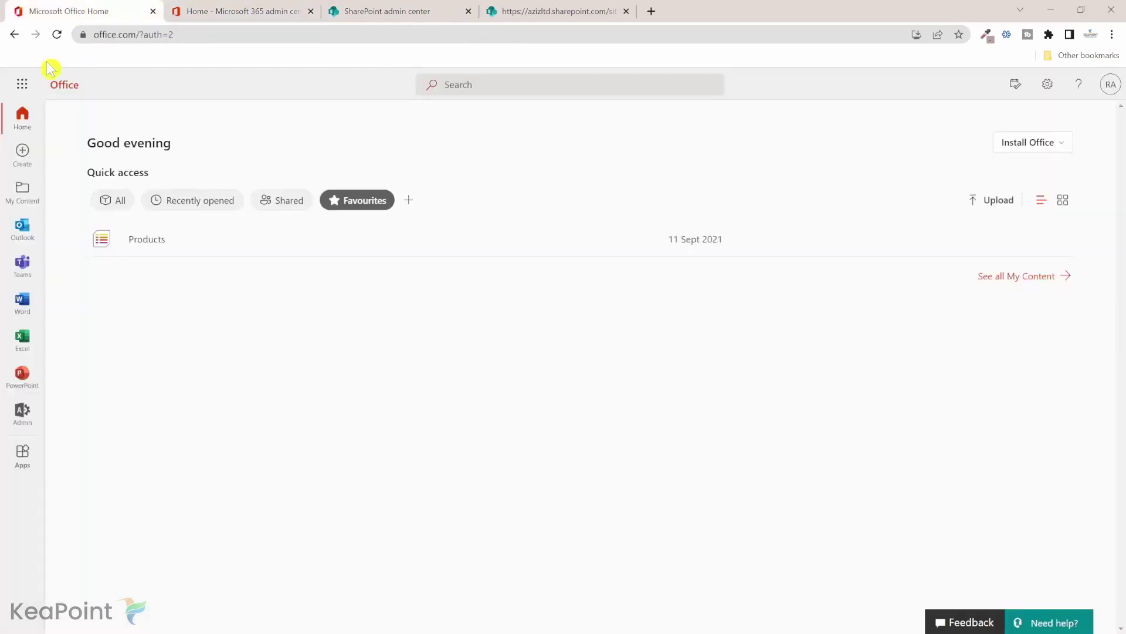
left_click(21, 84)
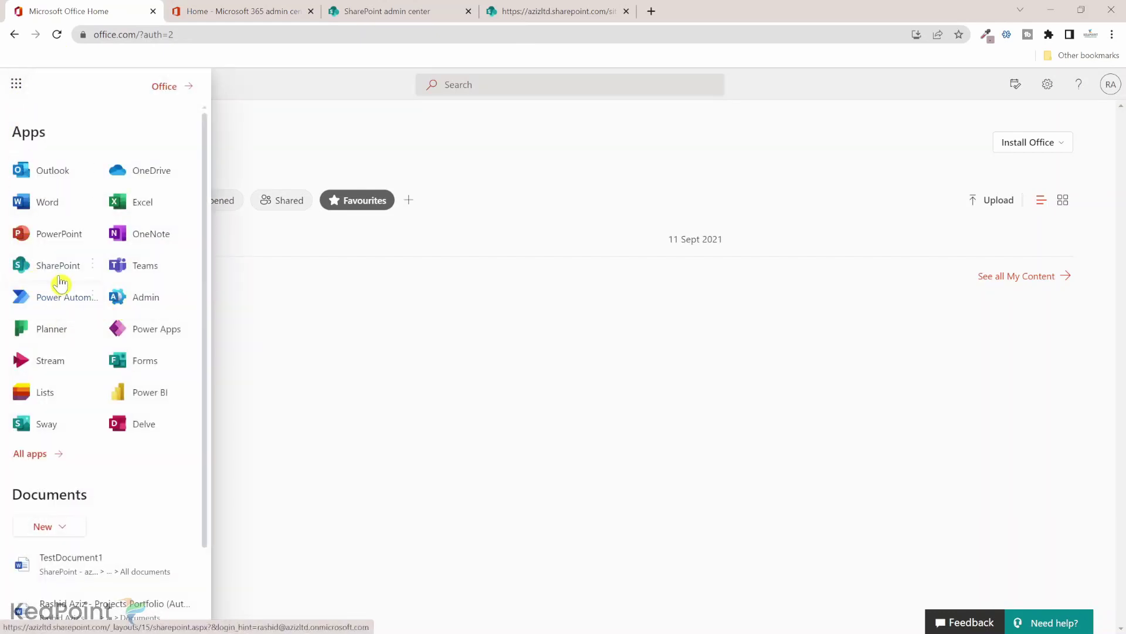
left_click(26, 270)
scroll(410, 423, "down", 5)
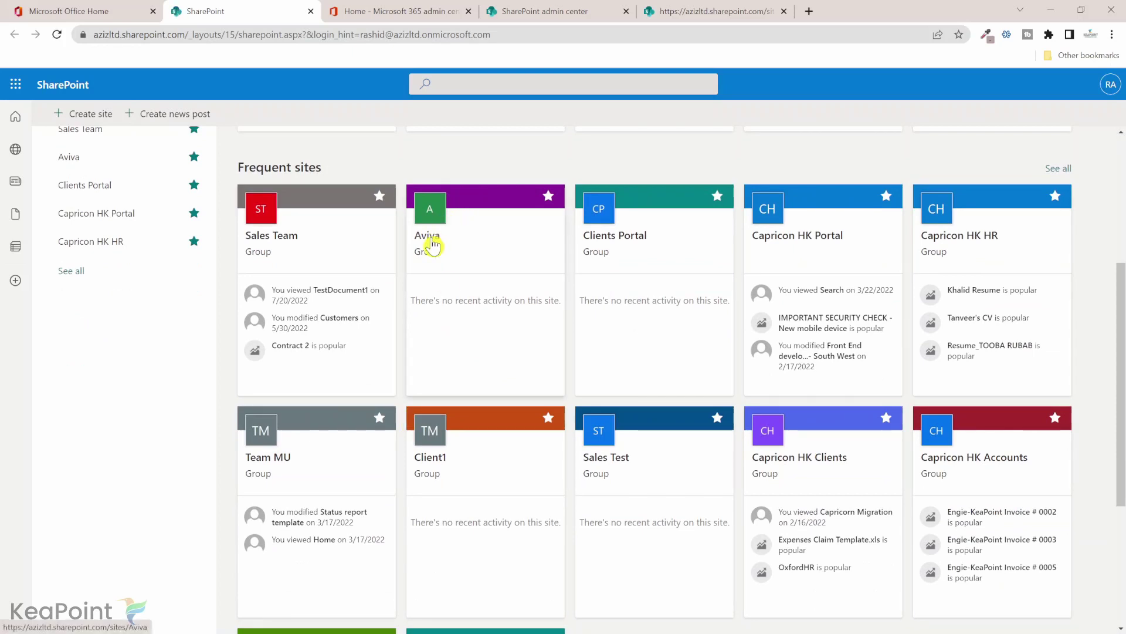
left_click(433, 247)
left_click(1048, 86)
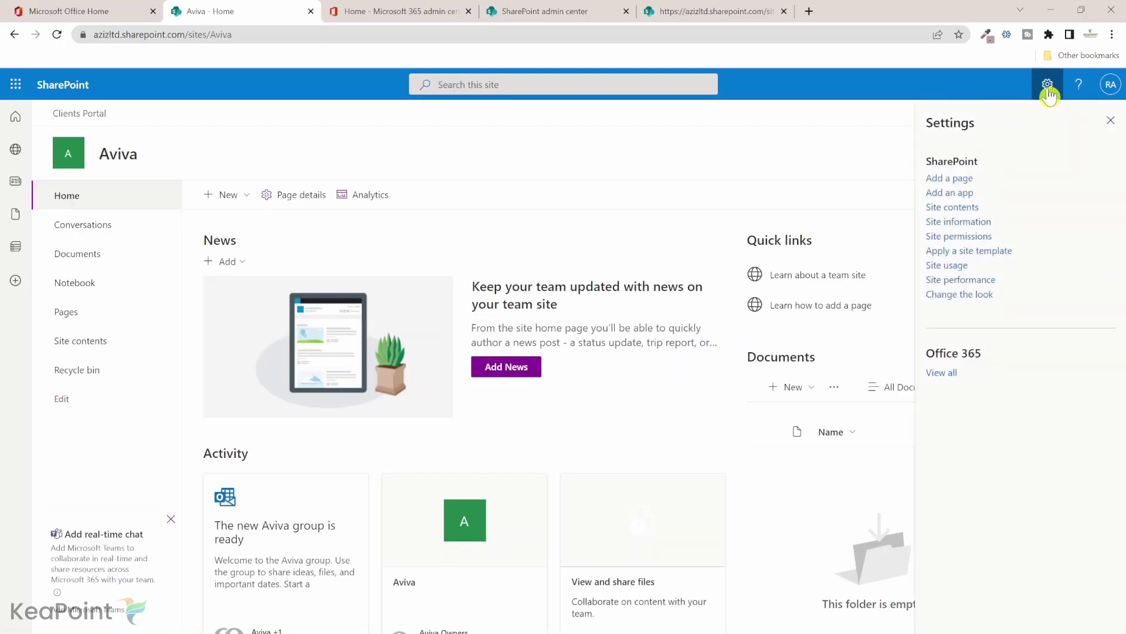
left_click(969, 210)
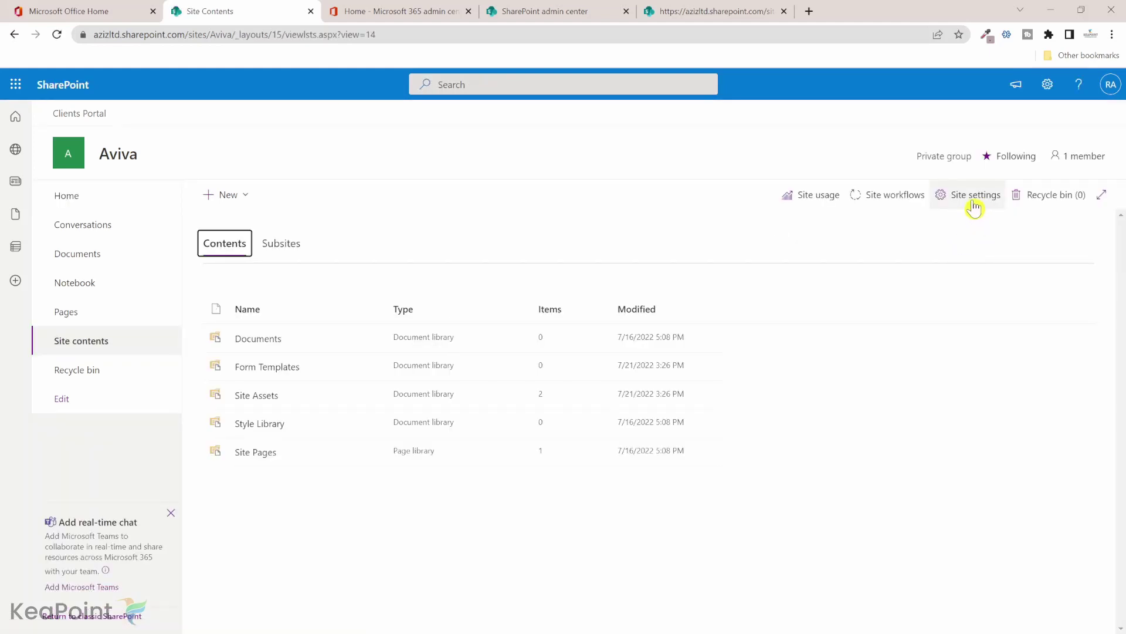
Examine the Accounting content type's details and site columns in the Aviva site's content type gallery.
left_click(974, 205)
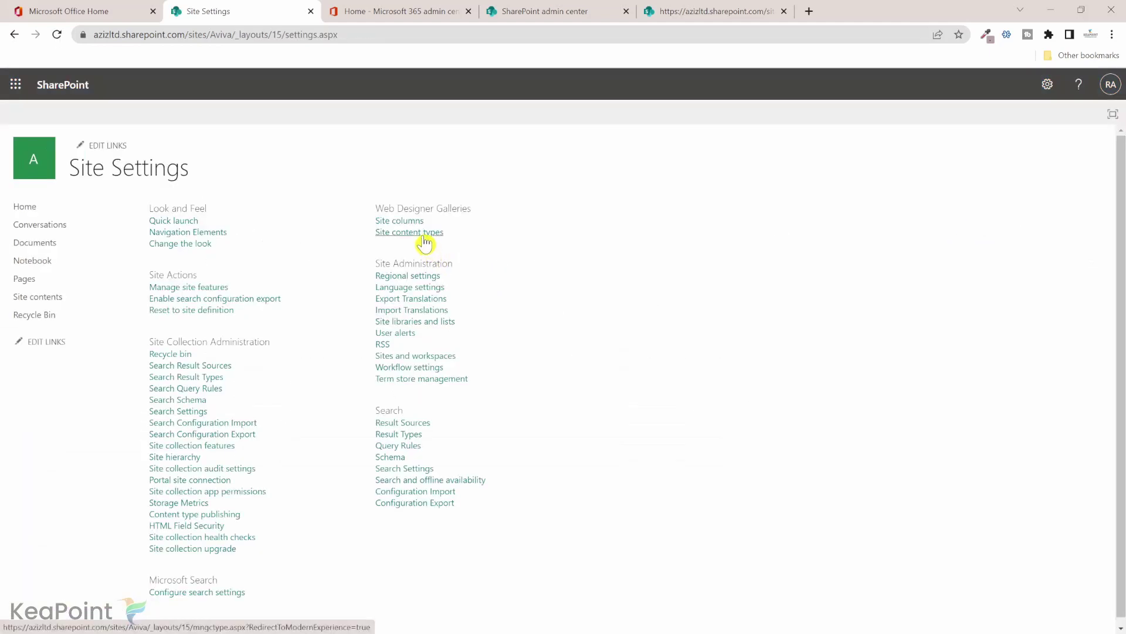
left_click(424, 237)
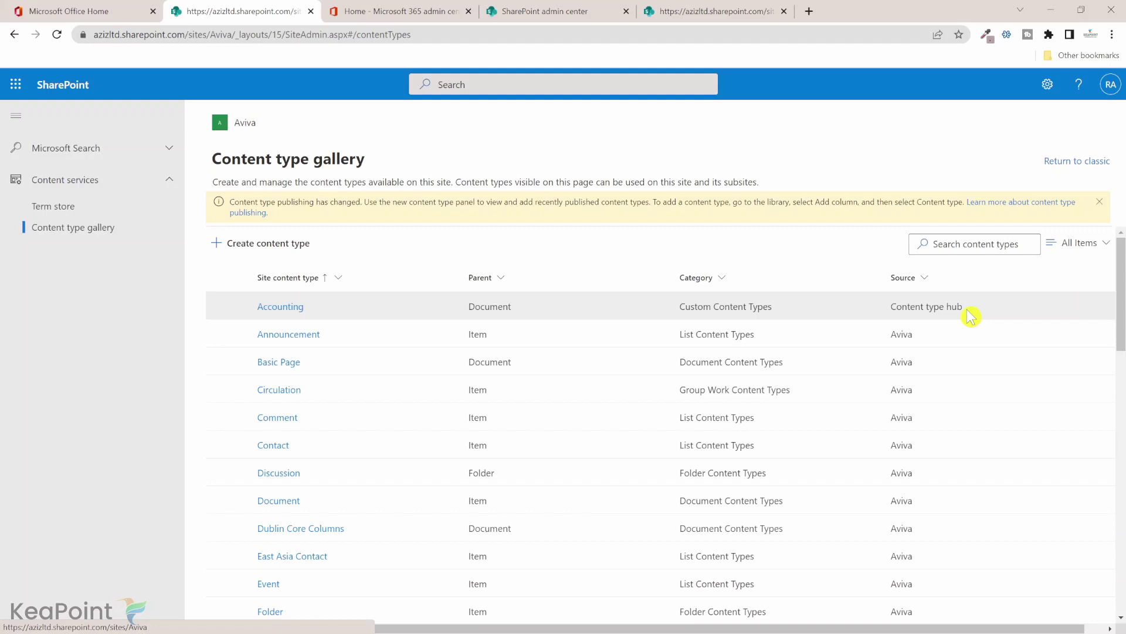
left_click(290, 308)
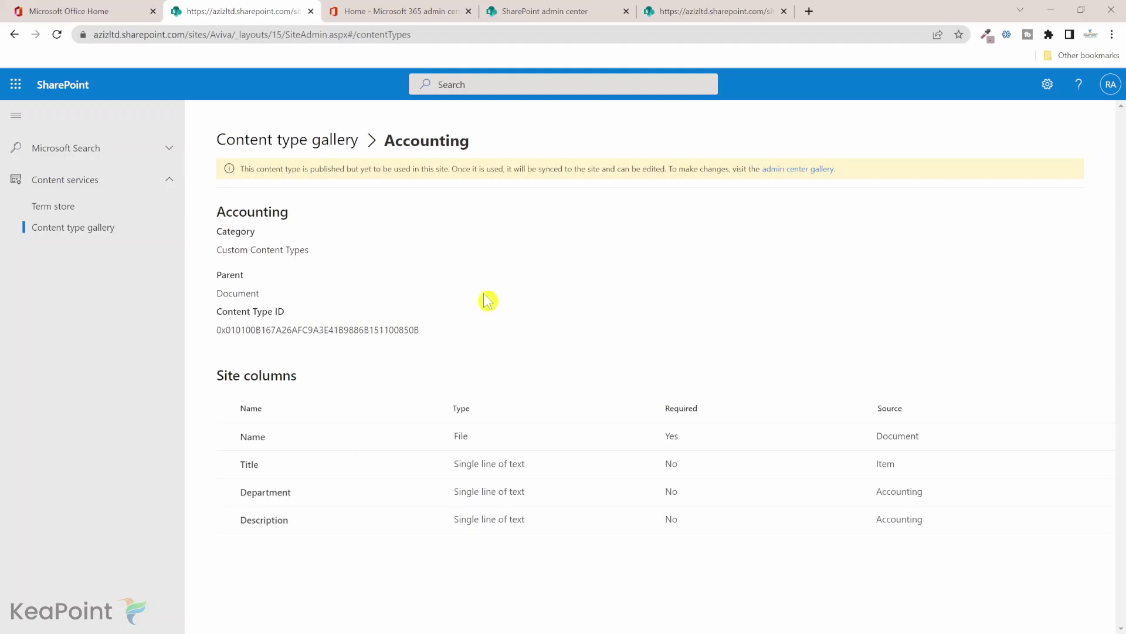
left_click(16, 36)
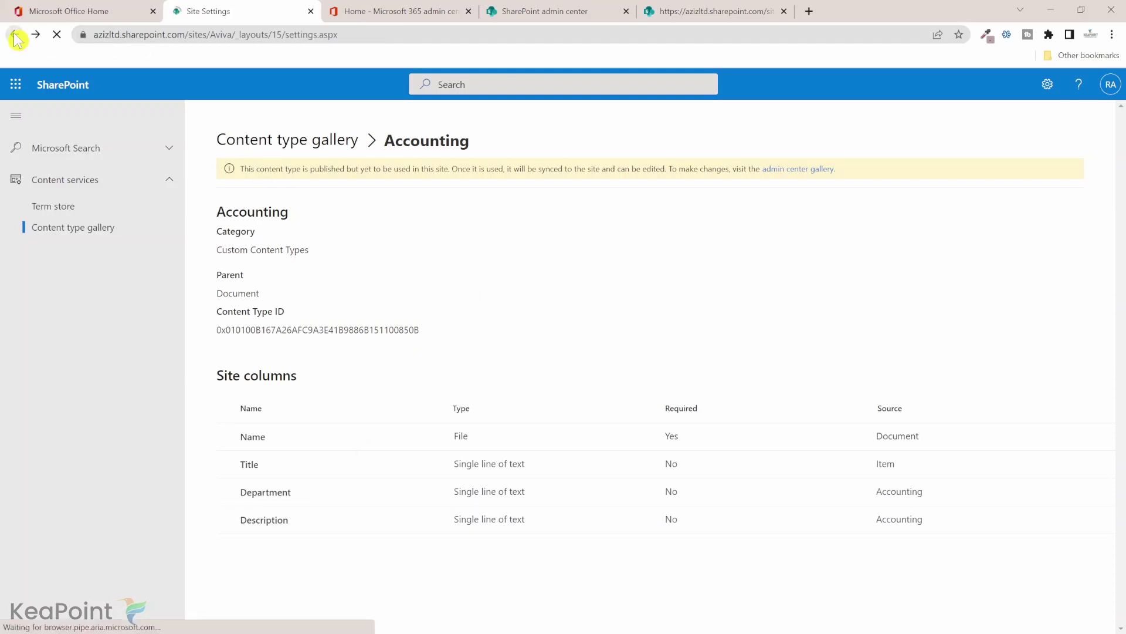
Allow management of content types in the advanced settings of Aviva's Documents library and save.
left_click(49, 247)
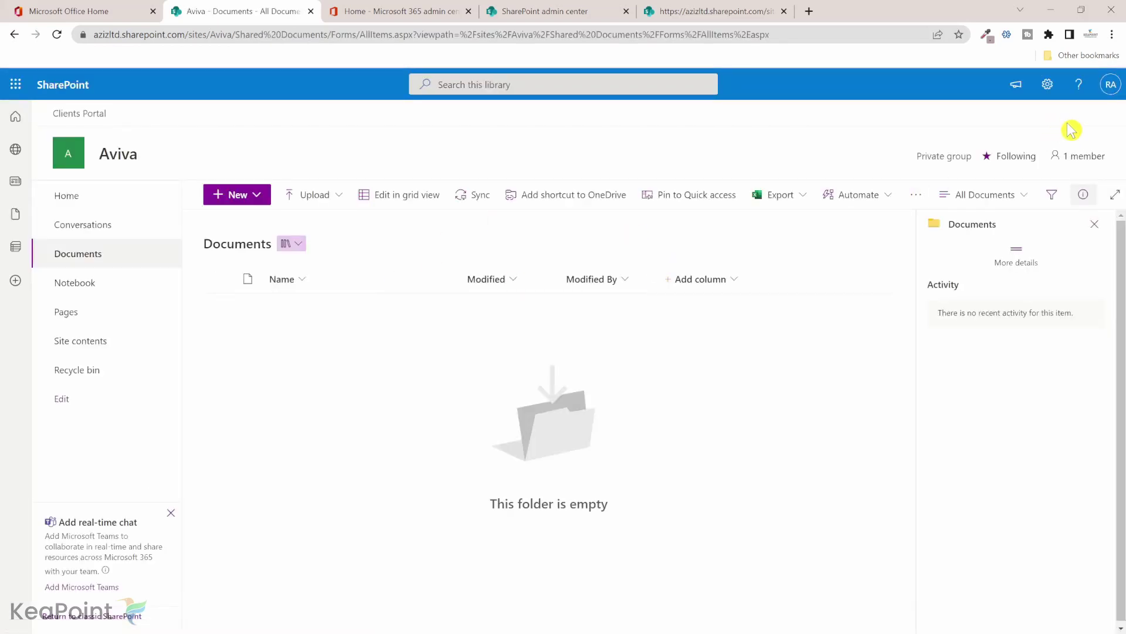
left_click(1048, 84)
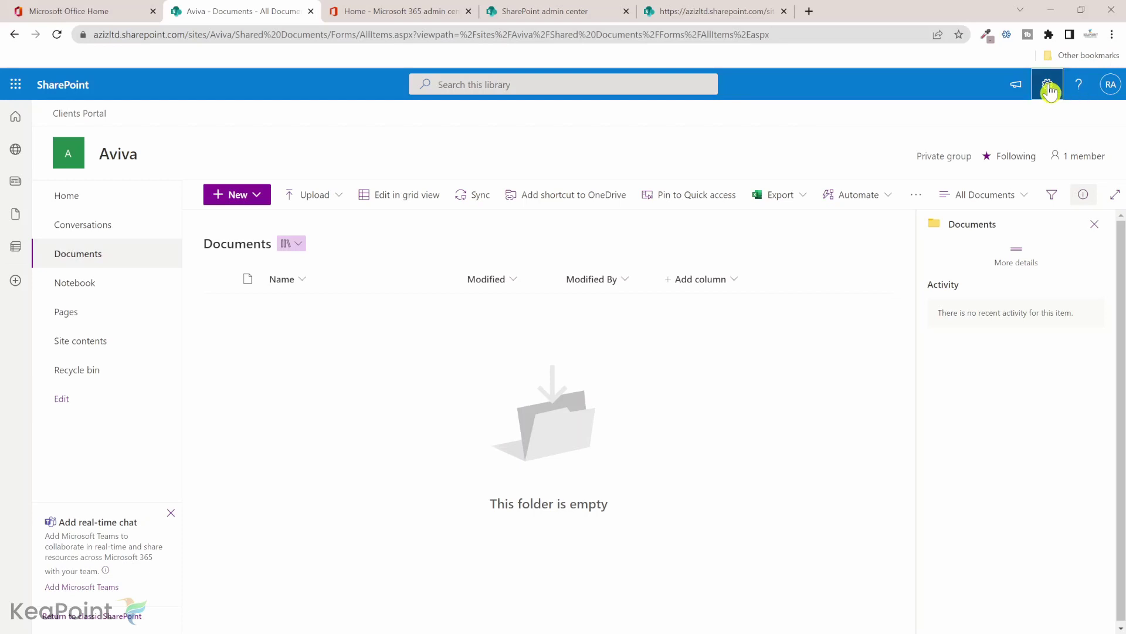
left_click(971, 223)
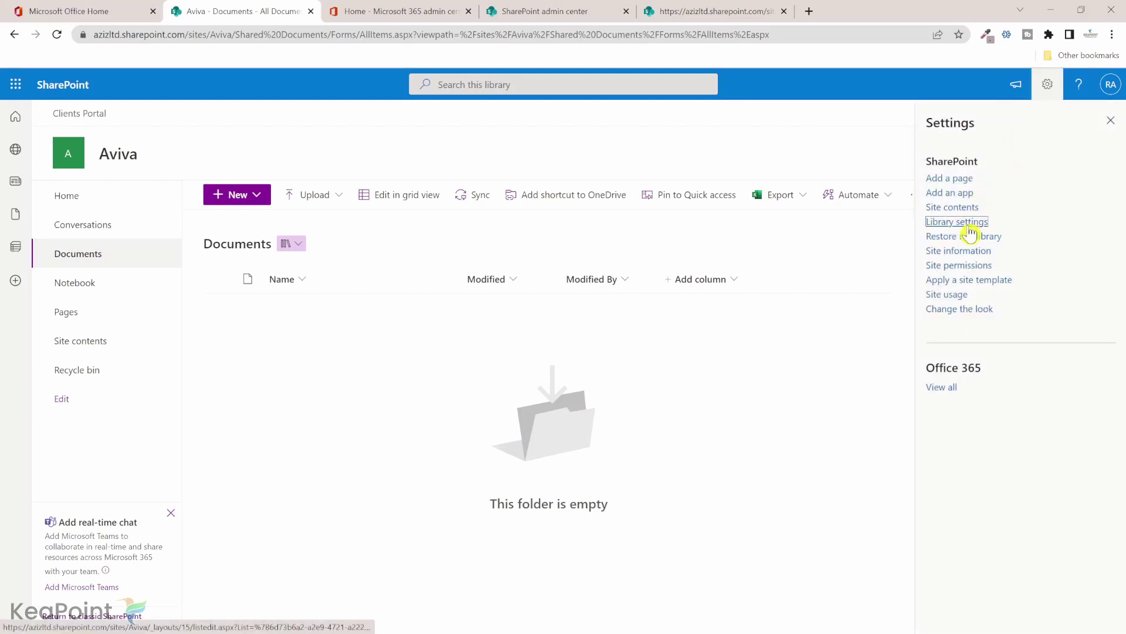
left_click(202, 342)
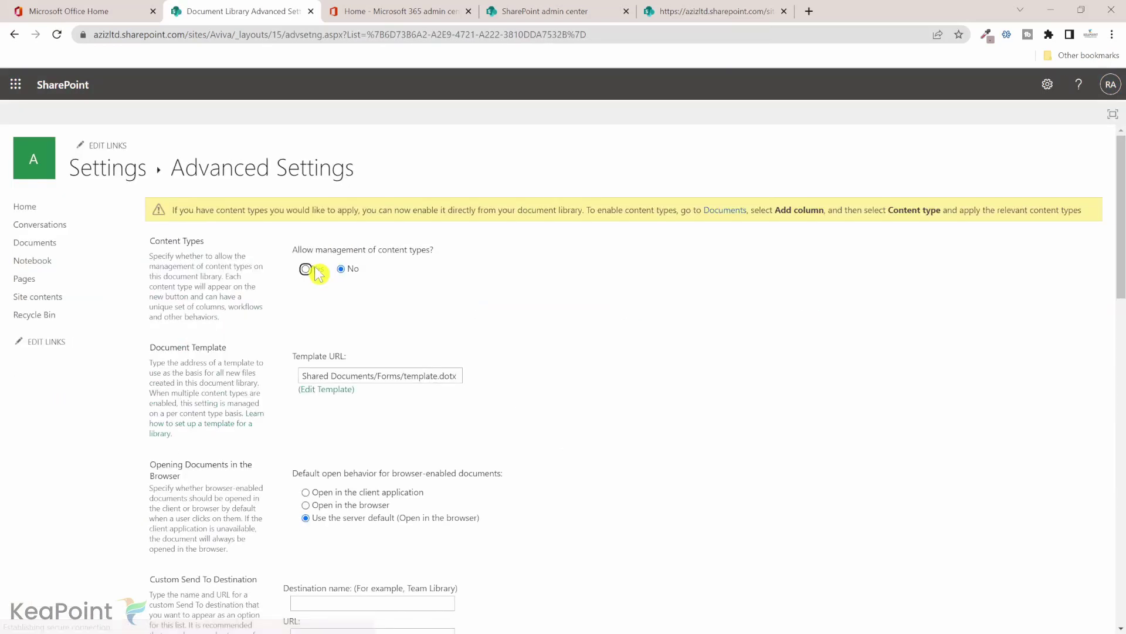
left_click(306, 270)
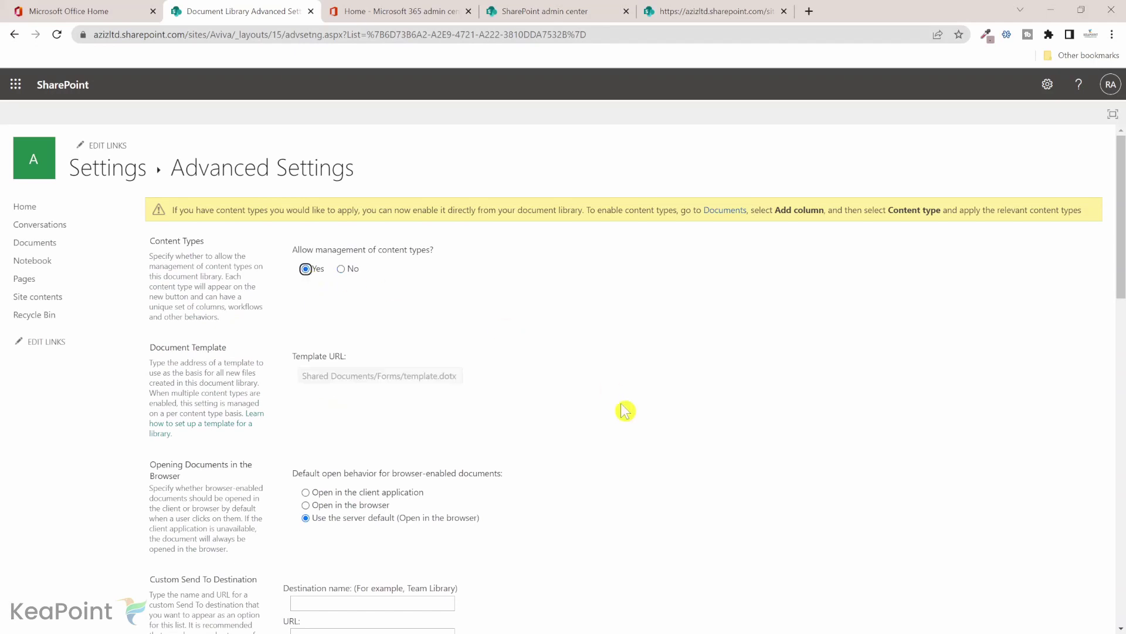
scroll(624, 410, "down", 2)
scroll(625, 410, "down", 10)
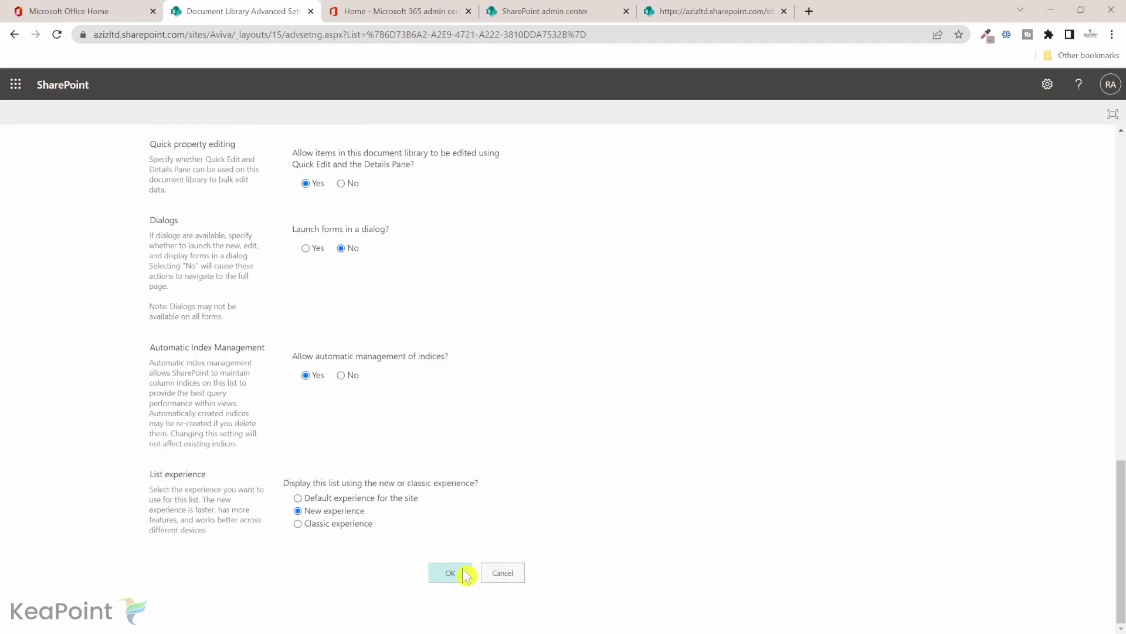
left_click(467, 573)
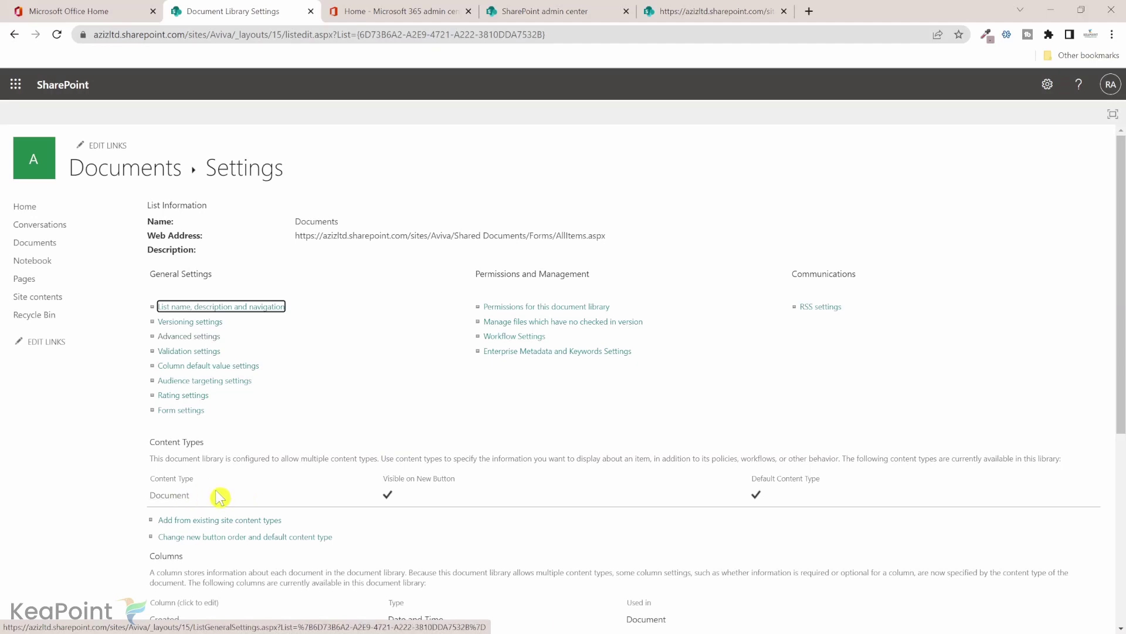
Add the existing Accounting site content type to the Documents library.
left_click(214, 526)
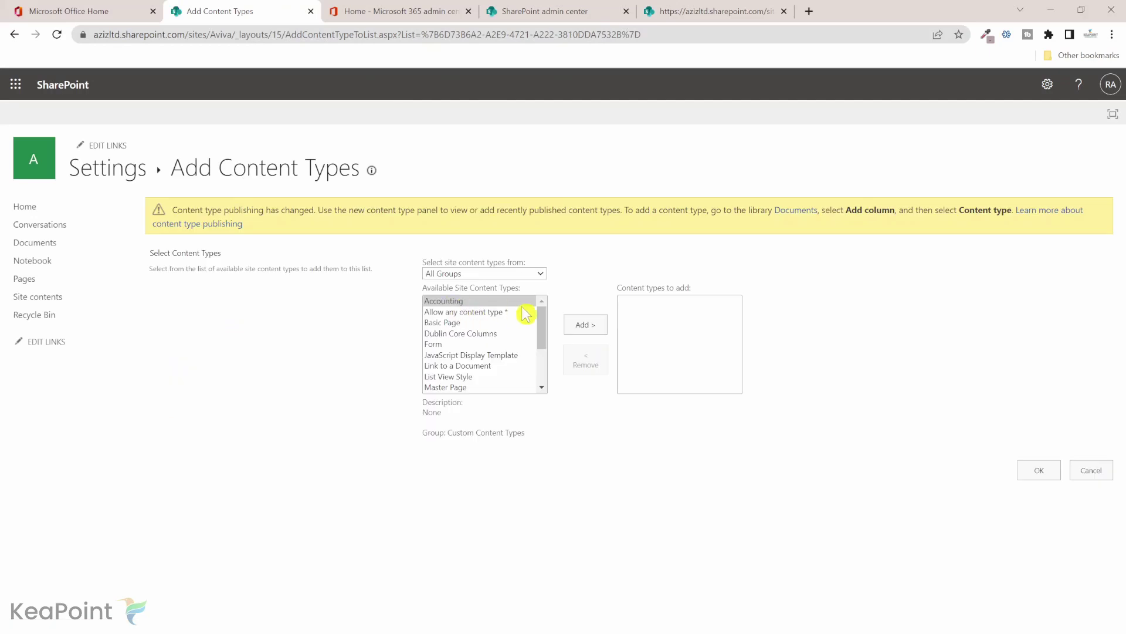
left_click(586, 328)
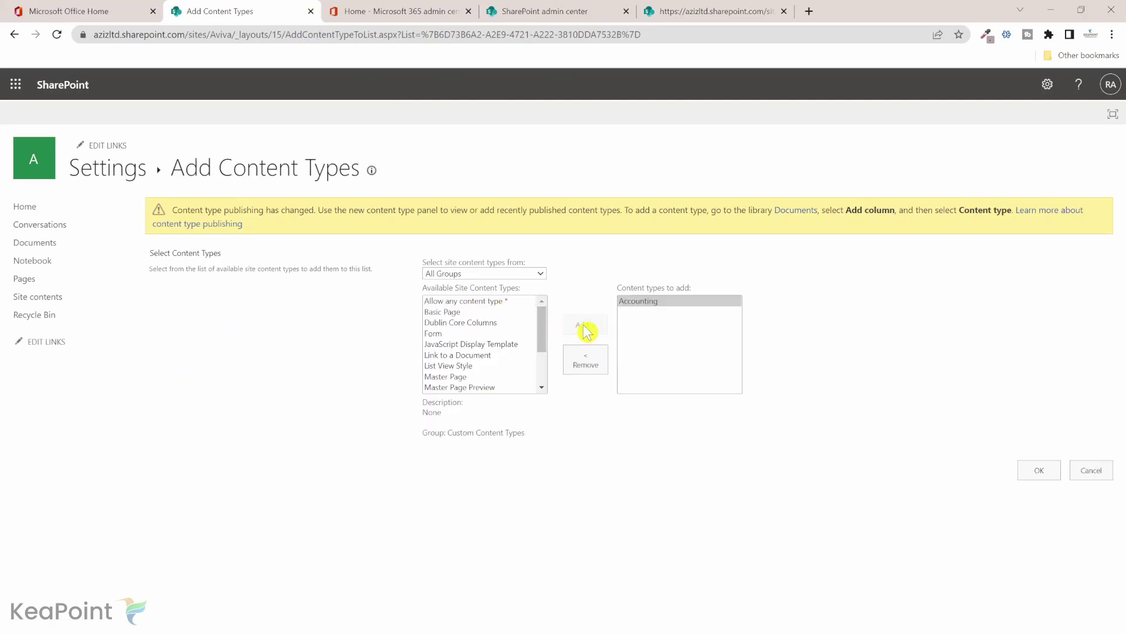
left_click(1045, 471)
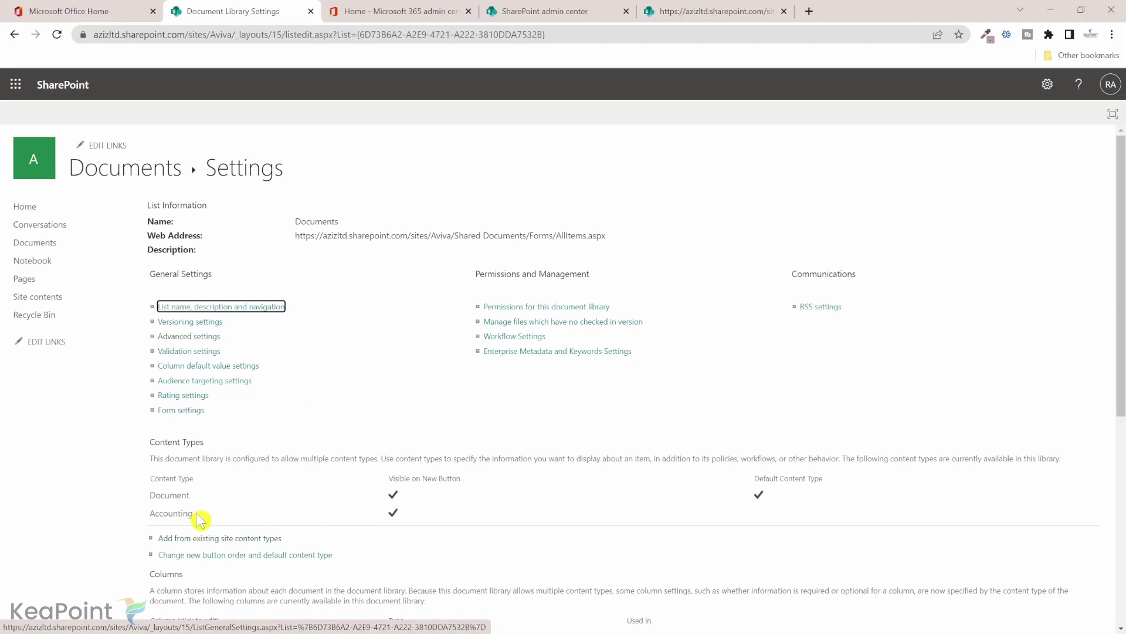
Create a new Accounting document in the Documents library with the text "Test doc" and close it.
left_click(159, 180)
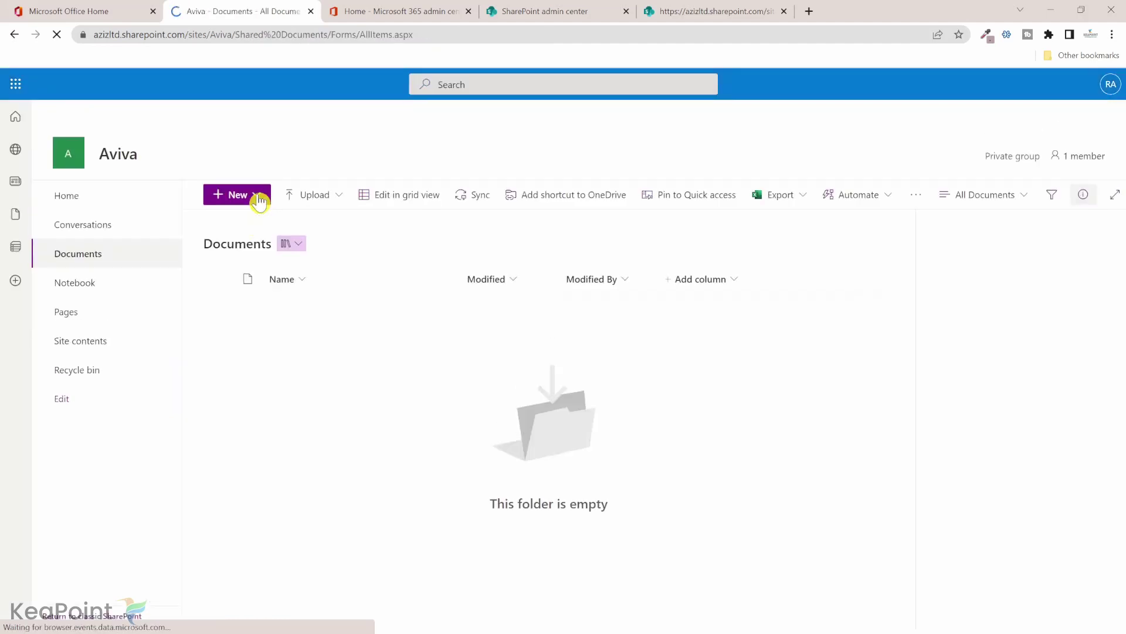
left_click(259, 199)
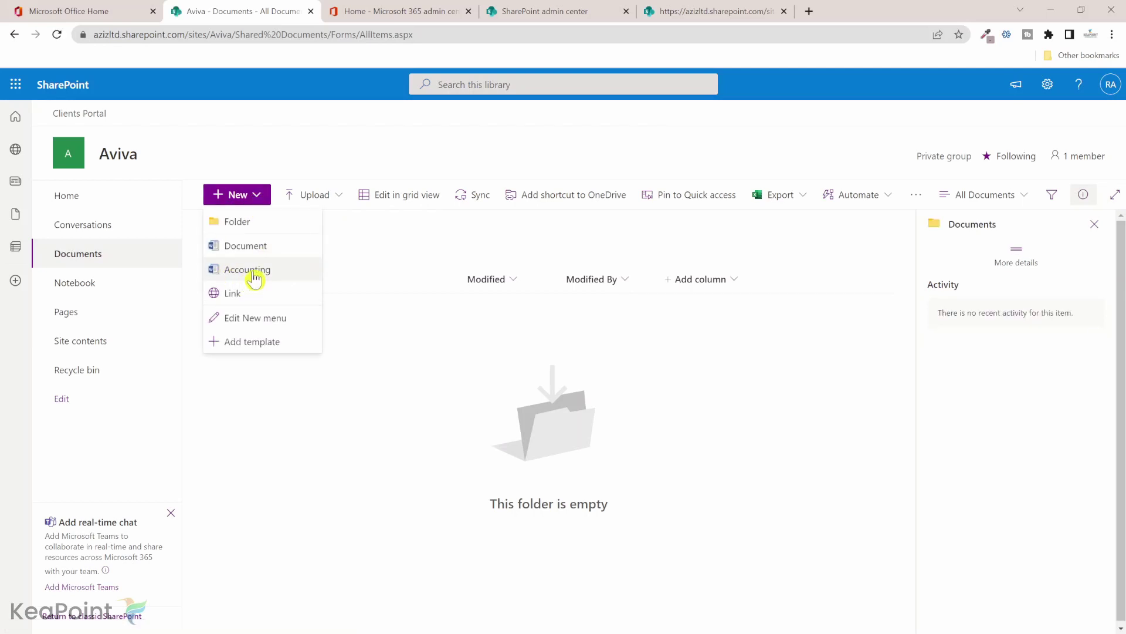
left_click(254, 273)
type("T")
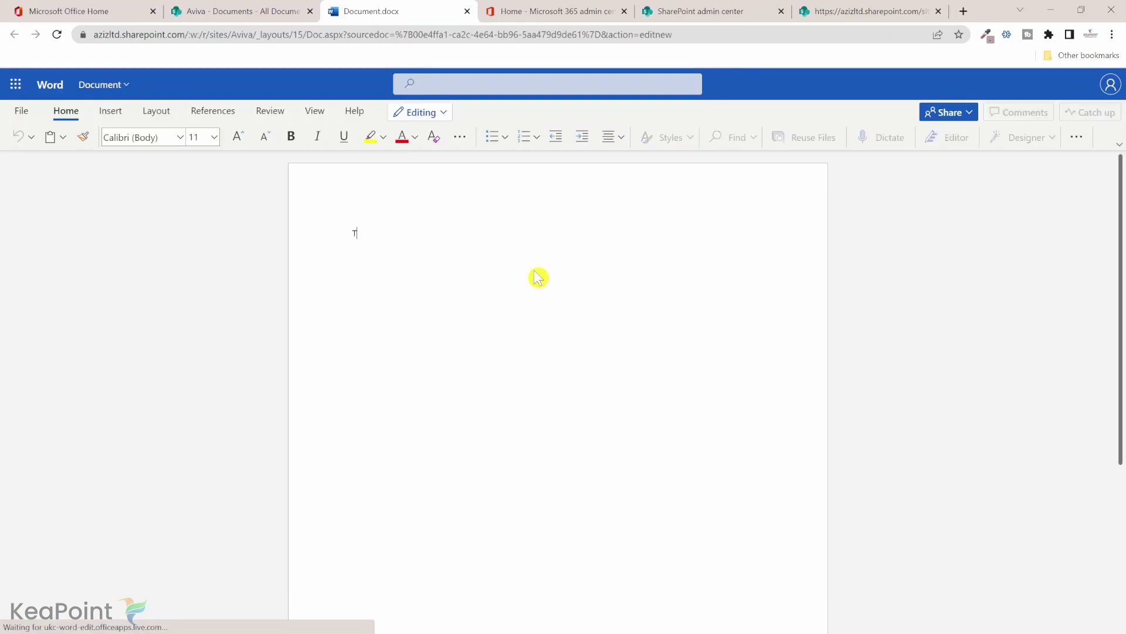
type("est doc")
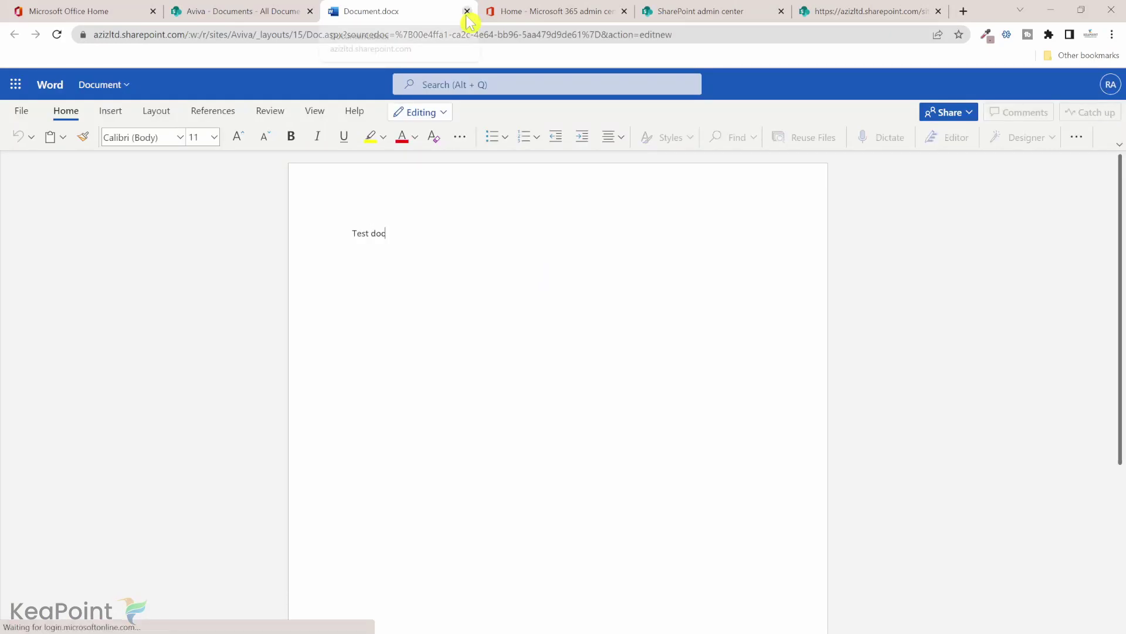
left_click(467, 11)
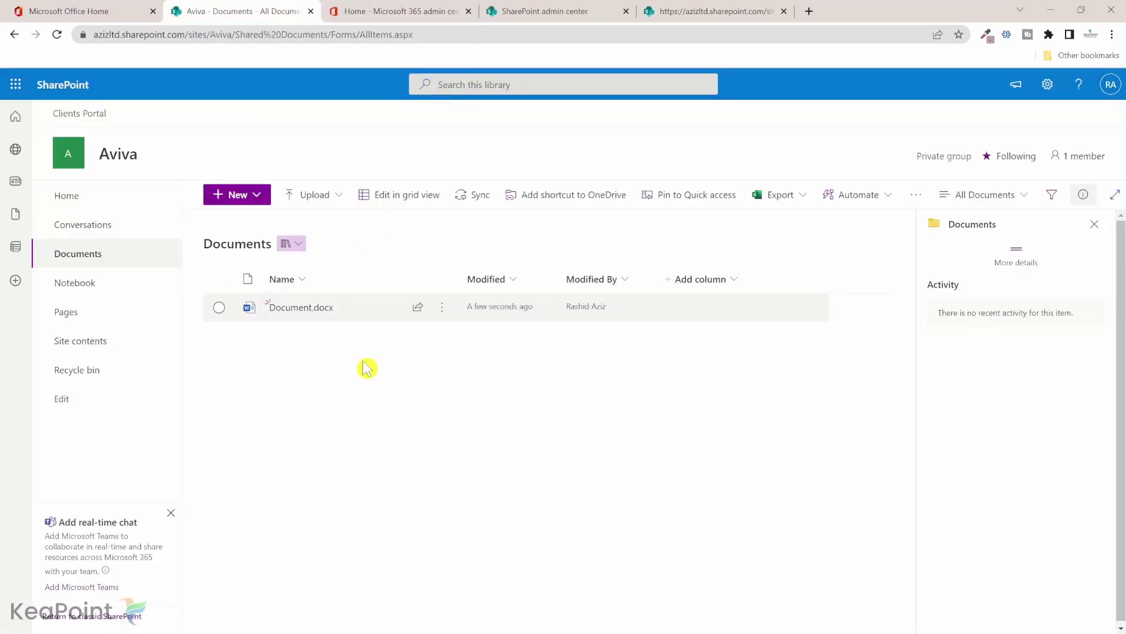
Review the properties of Document.docx, including its content type and the Department and Description fields.
left_click(372, 319)
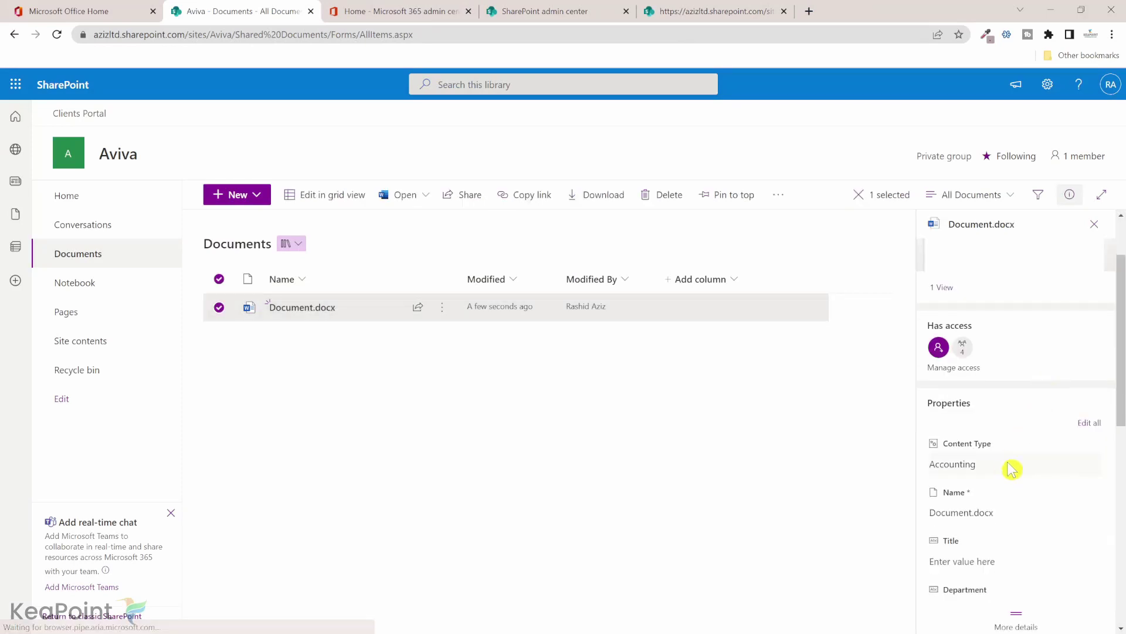
scroll(1022, 468, "down", 1)
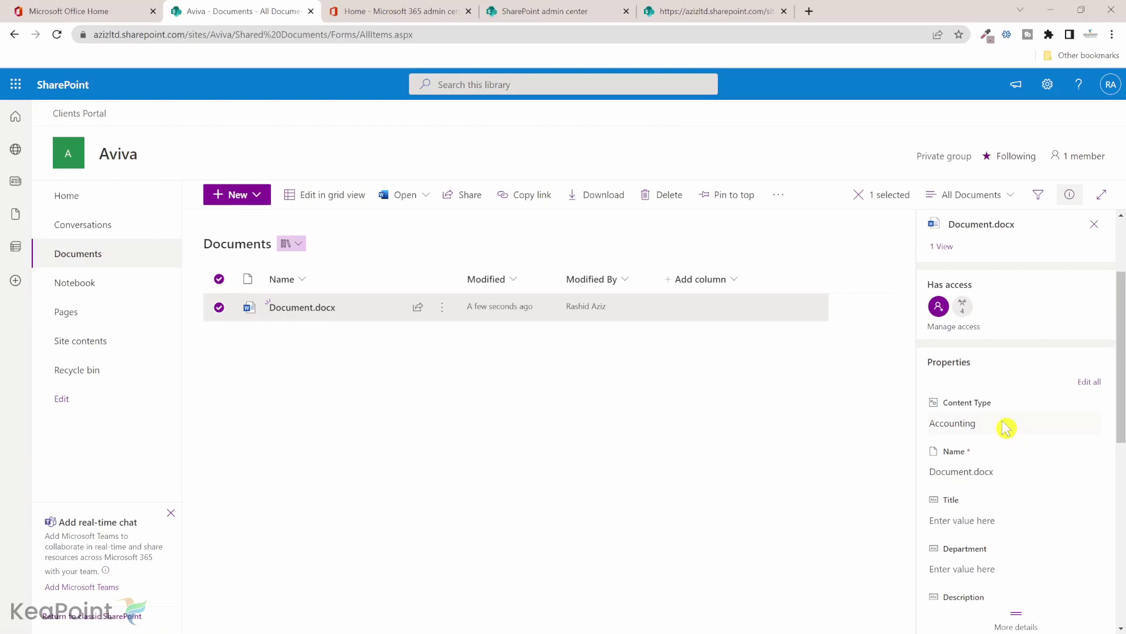
scroll(1006, 429, "down", 1)
scroll(1007, 428, "down", 1)
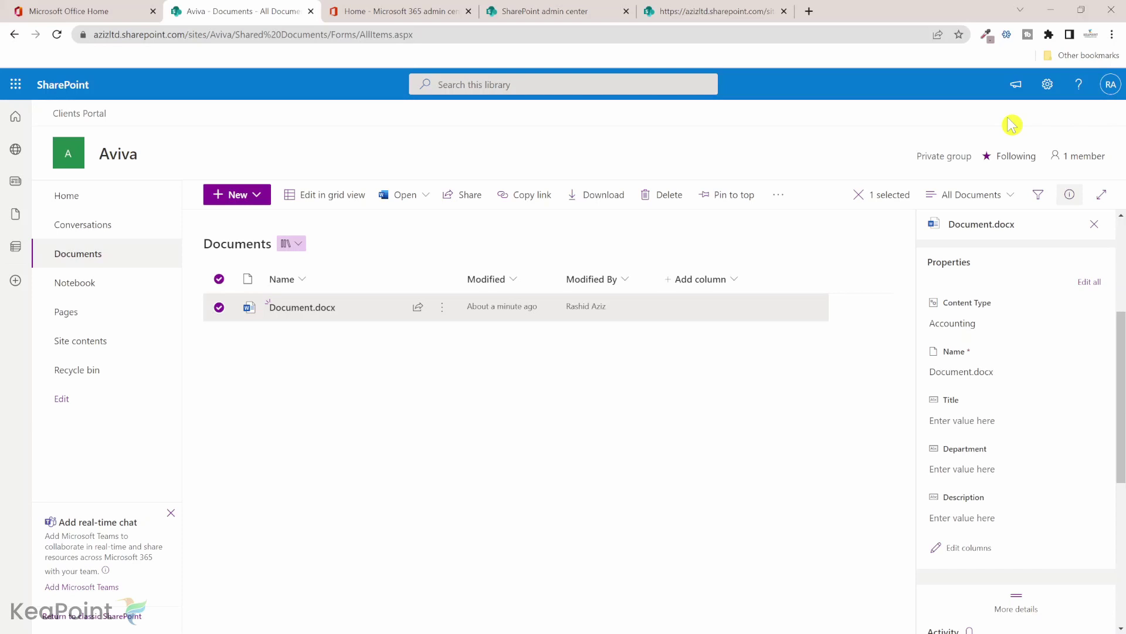
Set the Aviva site's content type publishing to refresh all published content types on next update and save.
left_click(1048, 86)
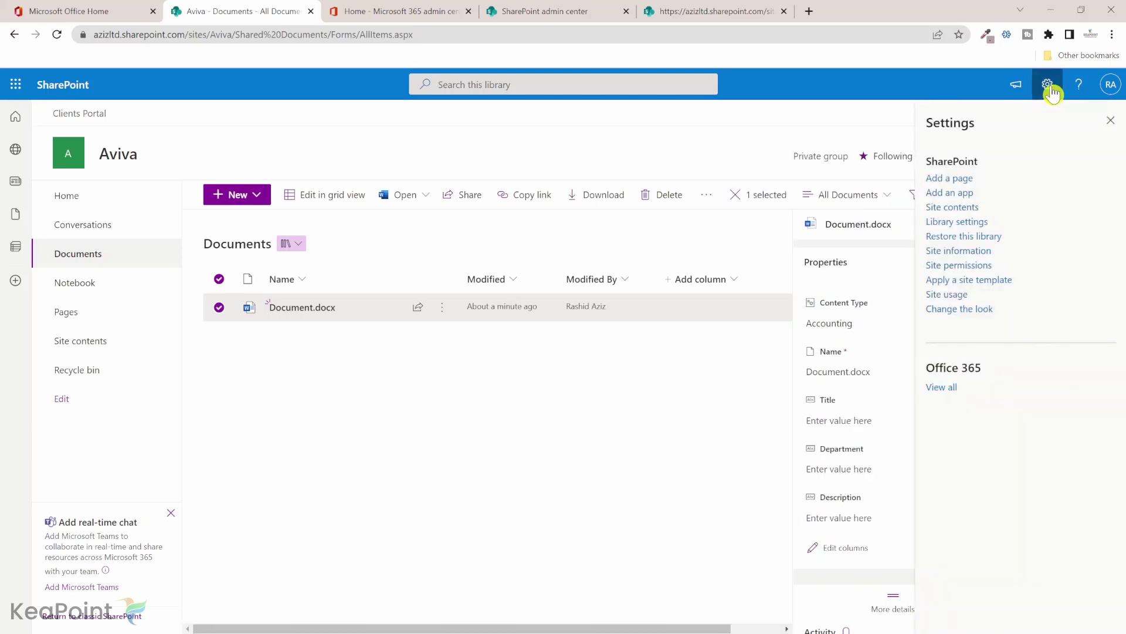
left_click(968, 210)
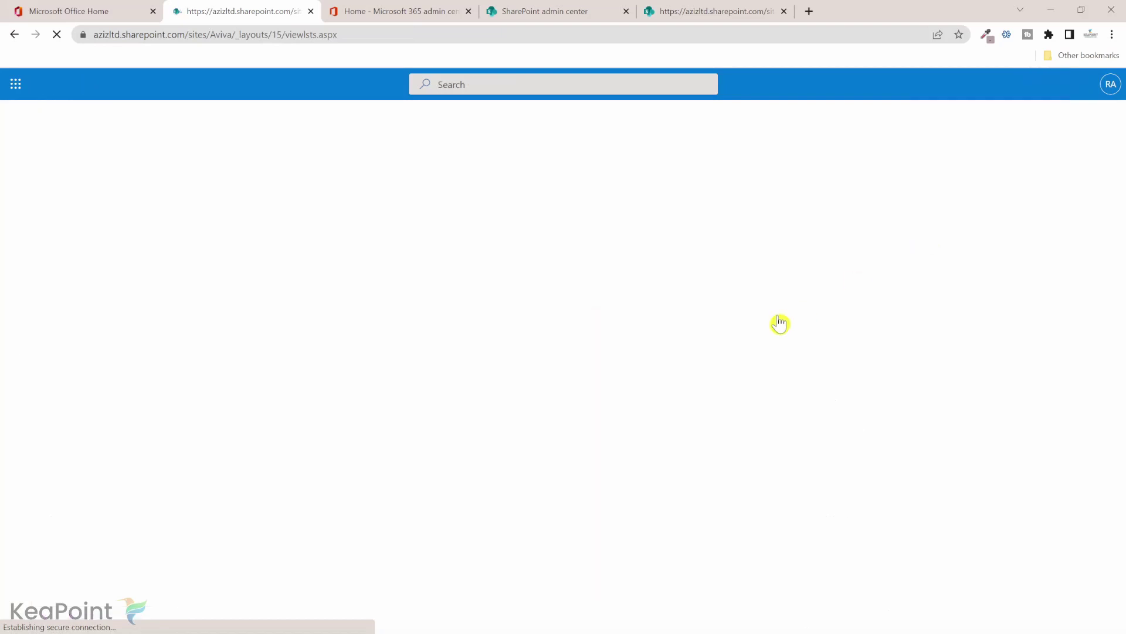
left_click(977, 196)
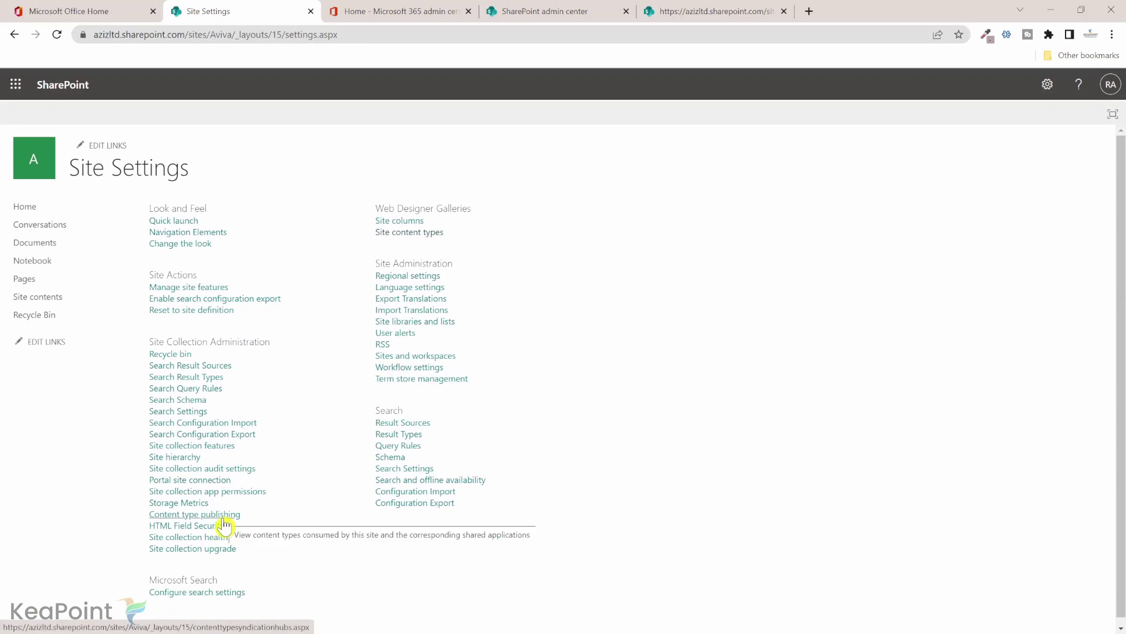
left_click(223, 519)
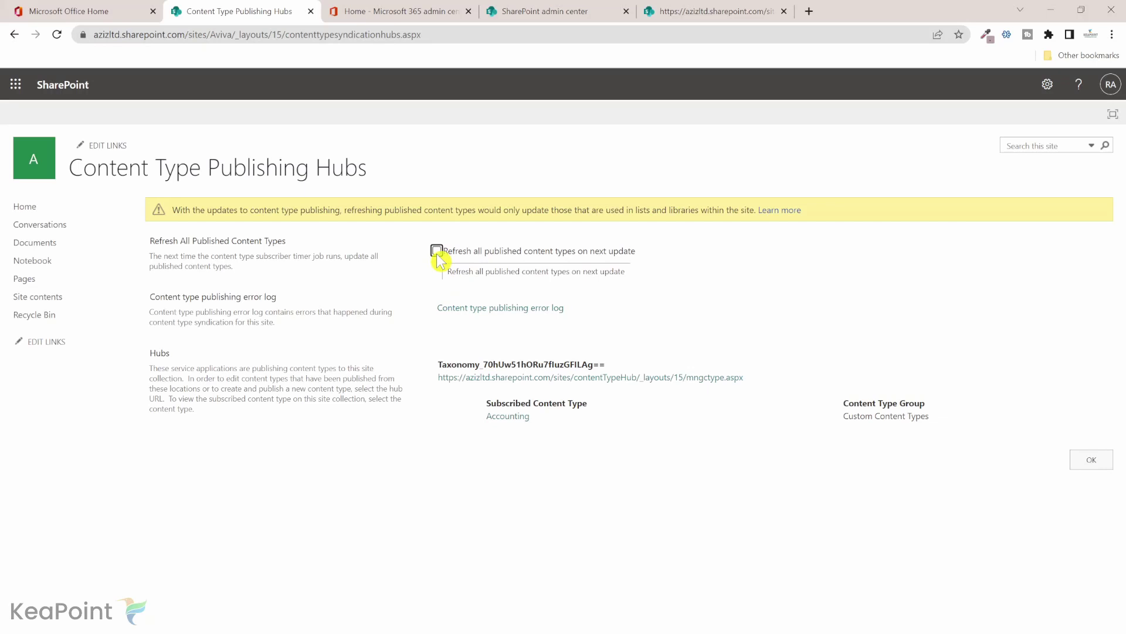
left_click(436, 252)
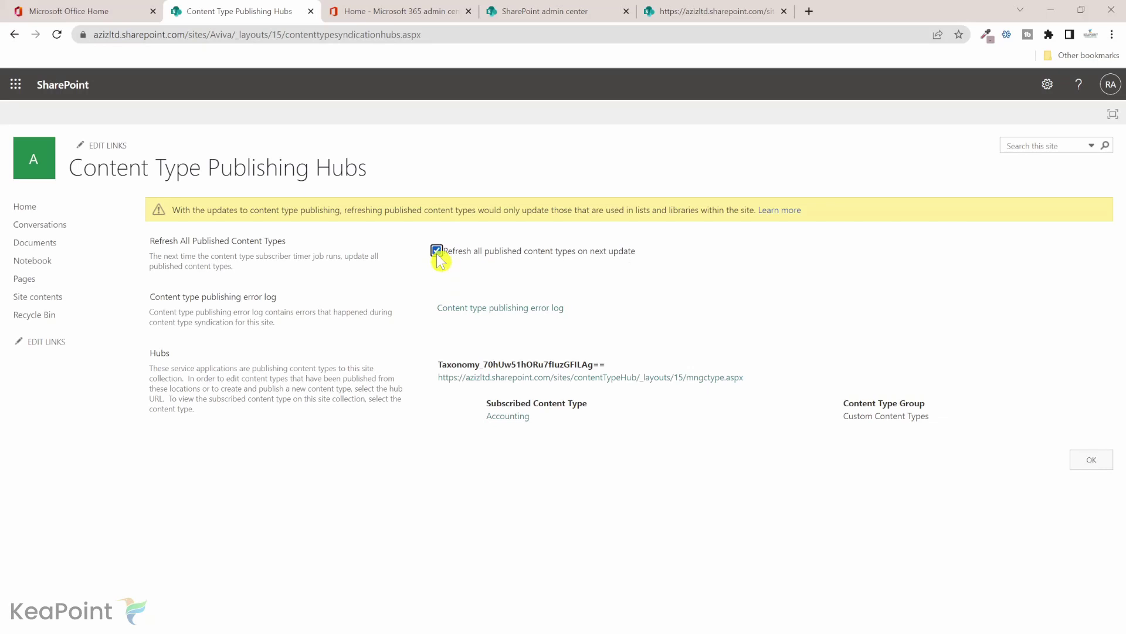
left_click(1091, 461)
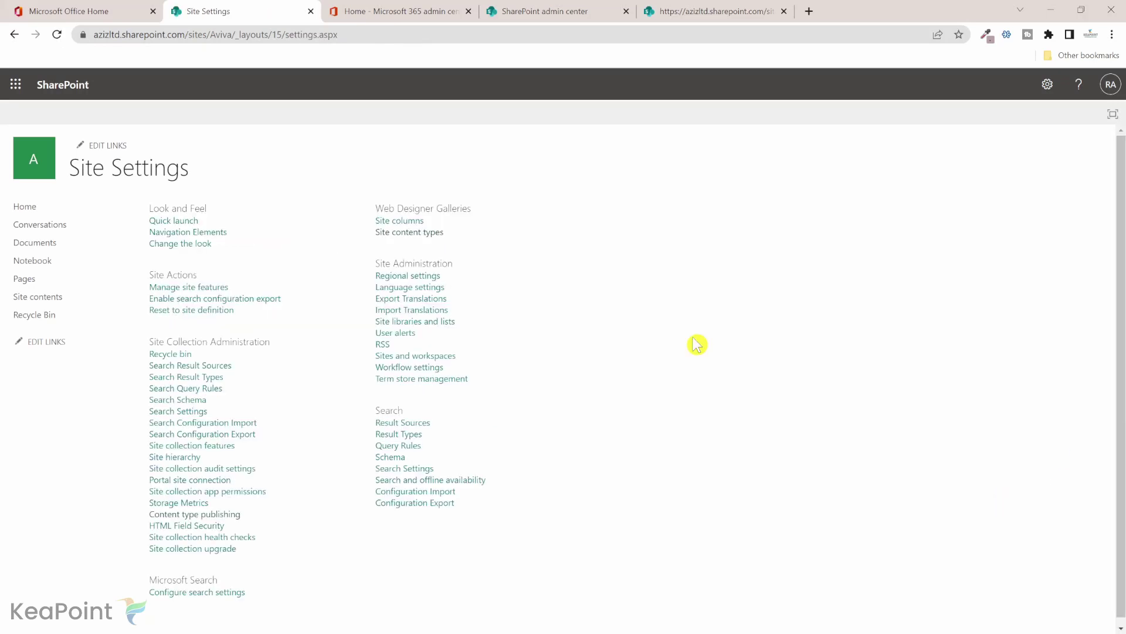